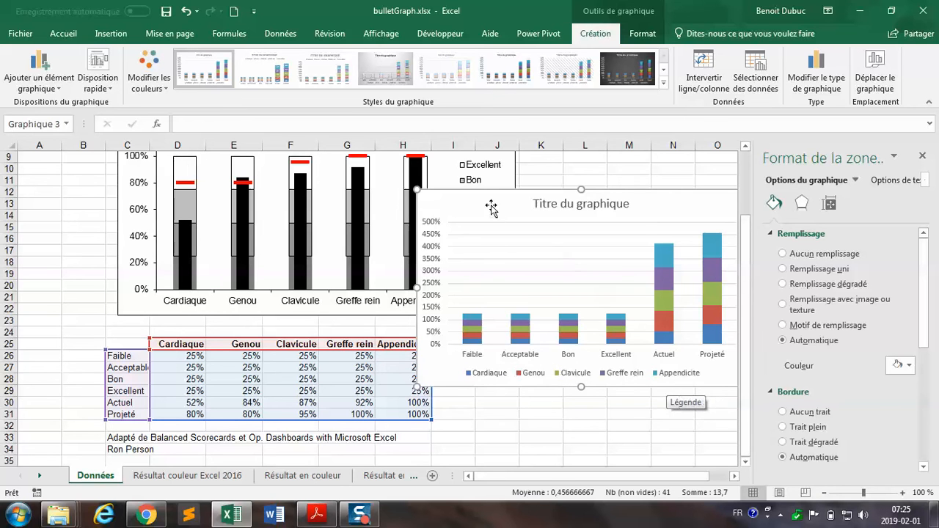
# Move the new stacked column chart partly over the existing bullet graph and swap its rows and columns
pyautogui.moveTo(491, 204); pyautogui.dragTo(334, 197)
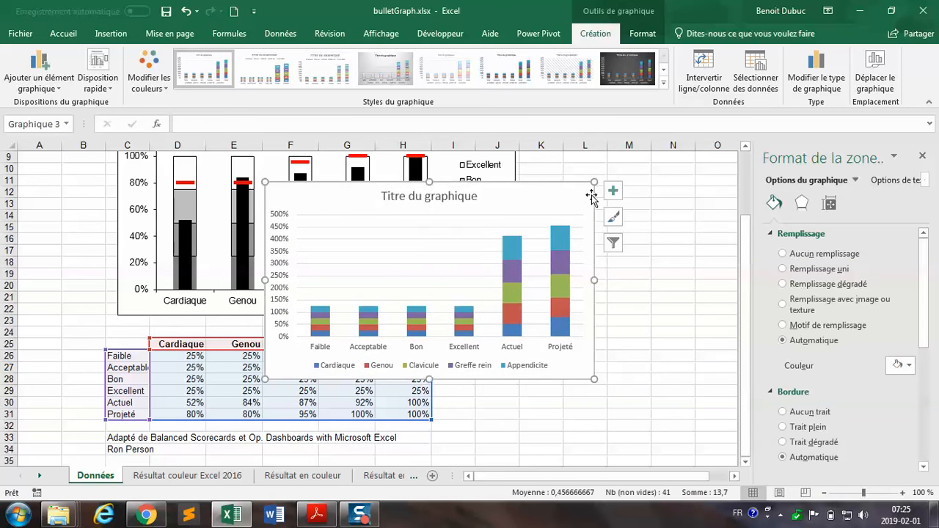
pyautogui.click(710, 63)
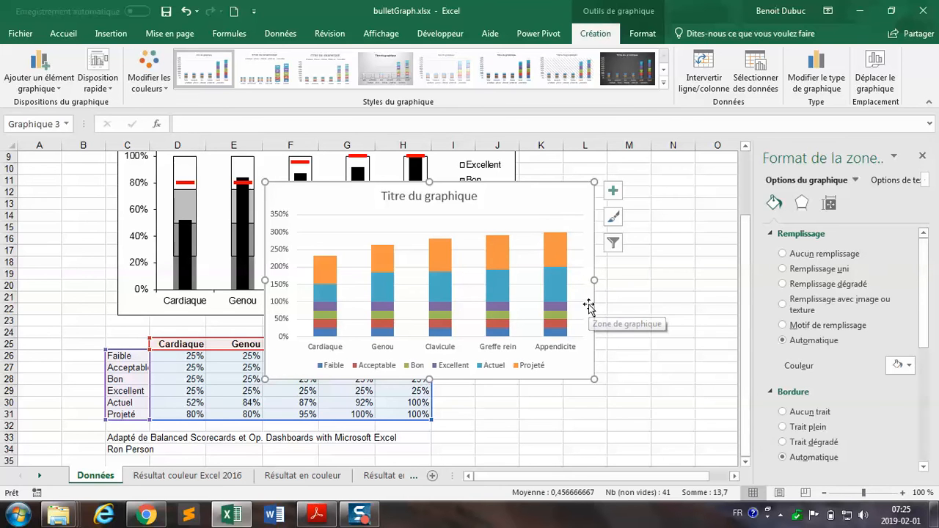
pyautogui.click(60, 90)
pyautogui.moveTo(42, 107)
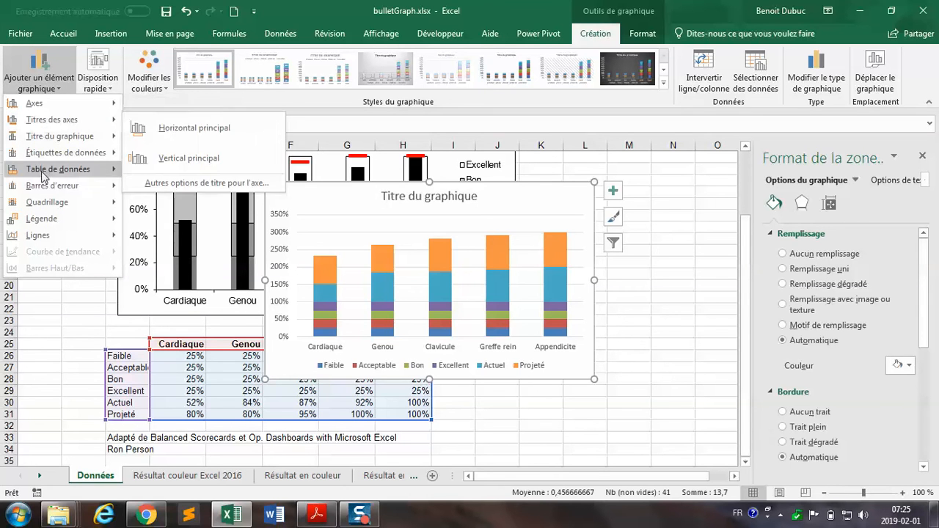
pyautogui.moveTo(45, 223)
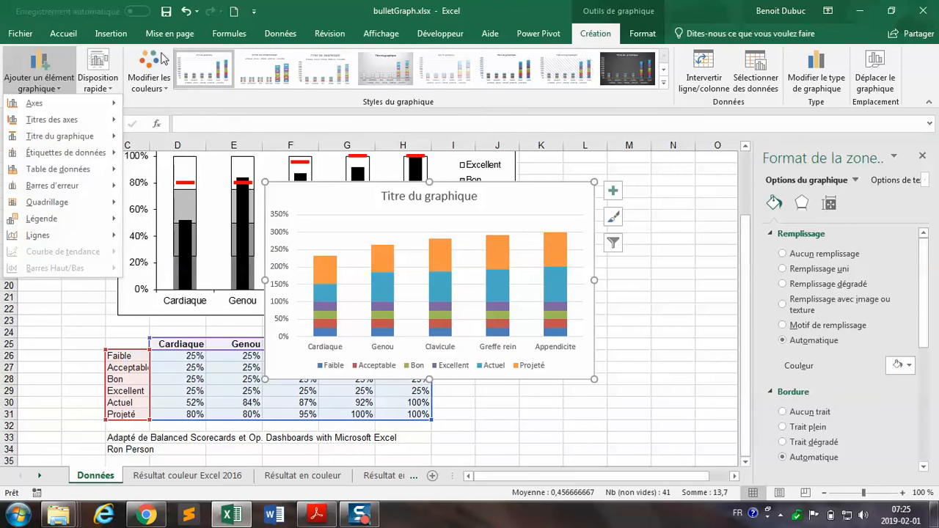
pyautogui.click(455, 101)
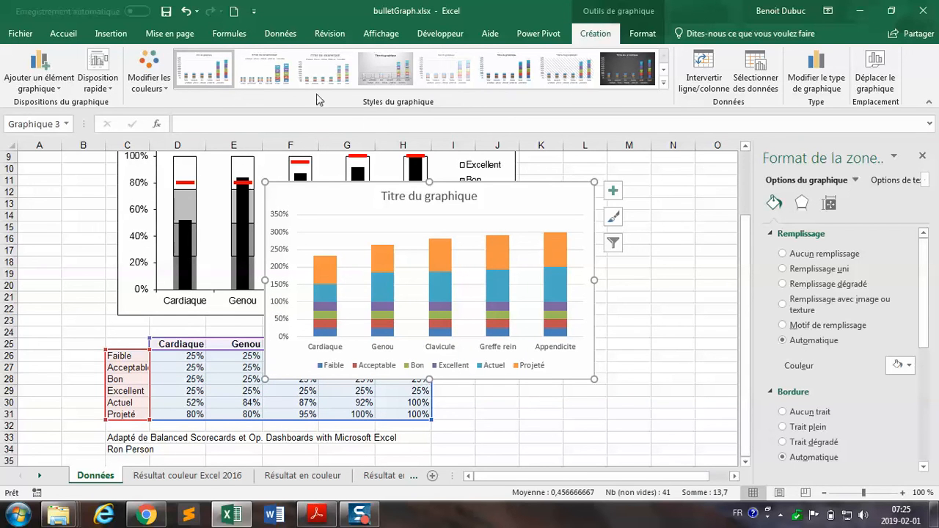
# Apply the first quick layout to the chart, placing the legend to the right of the plot area
pyautogui.click(62, 70)
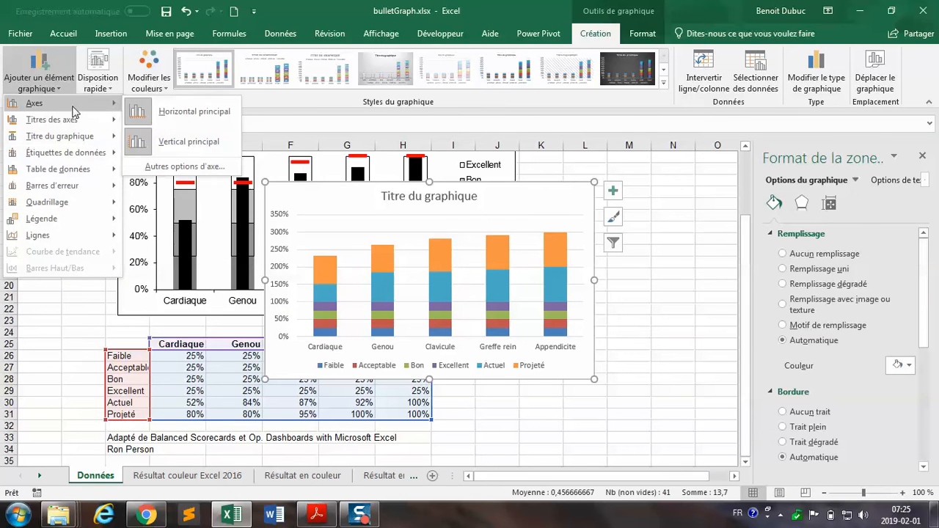
pyautogui.click(118, 54)
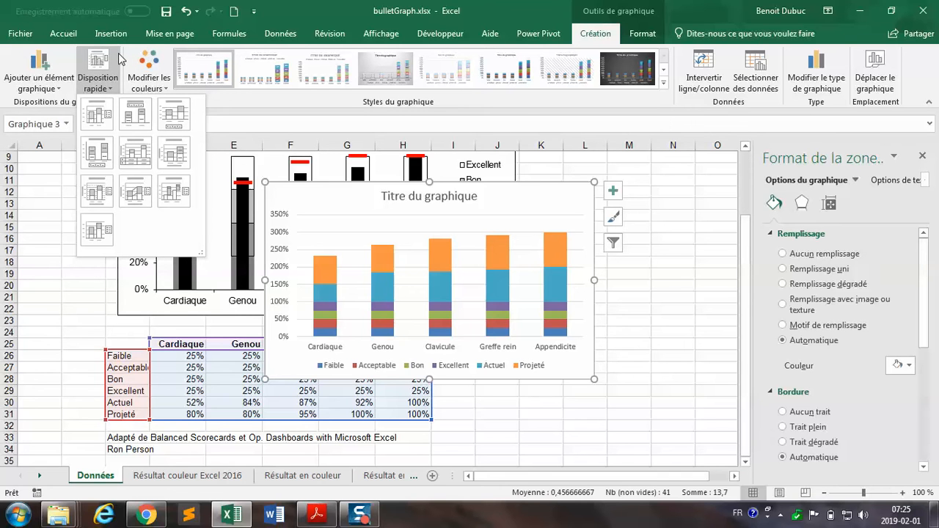
pyautogui.click(108, 114)
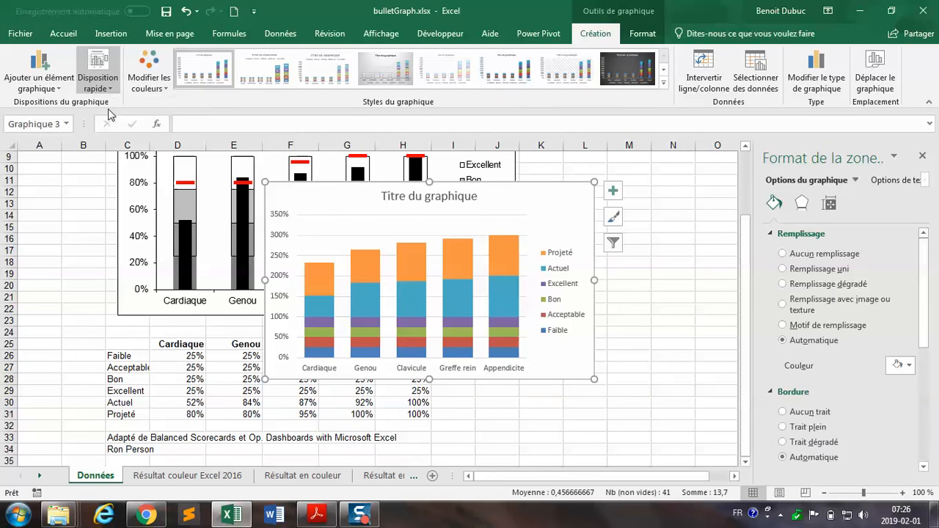
# Replace the chart's placeholder title with "Chirurgies effectuées dans les délais"
pyautogui.click(421, 198)
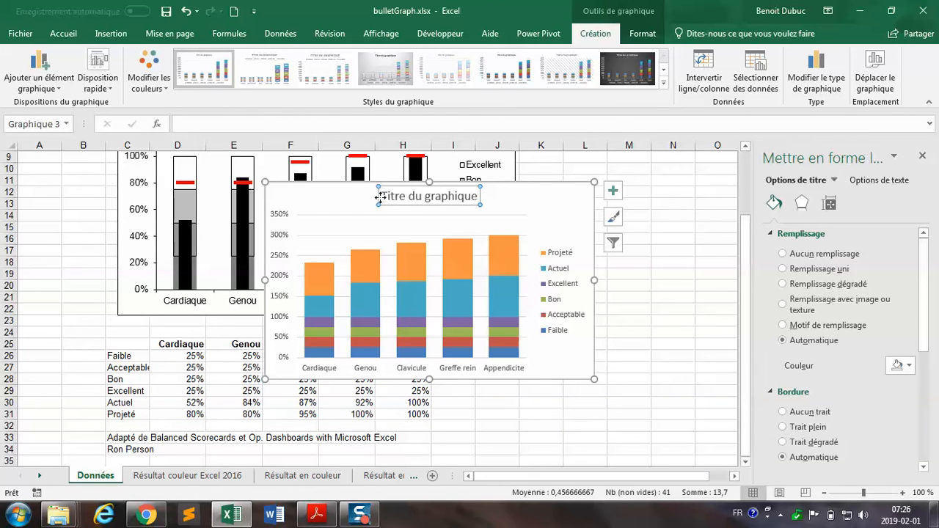
pyautogui.moveTo(382, 197); pyautogui.dragTo(403, 197)
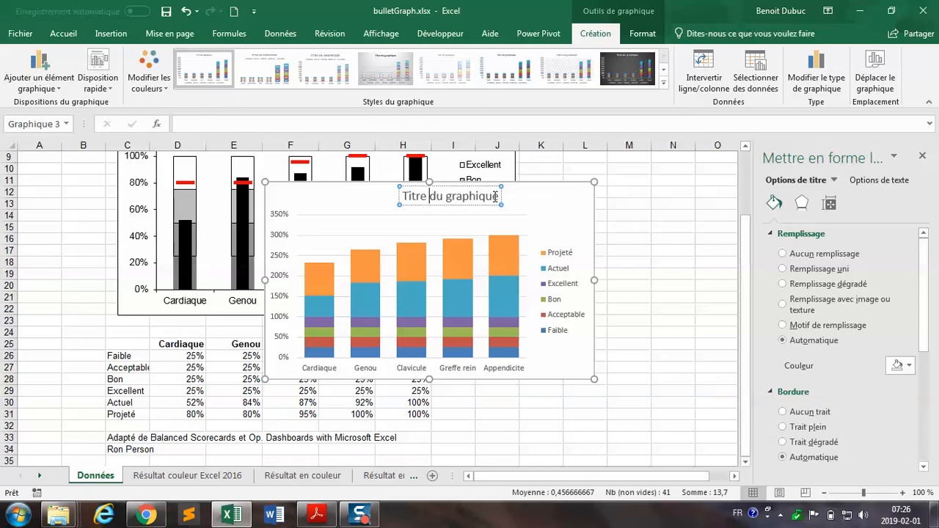
pyautogui.hotkey('ctrl', 'z')
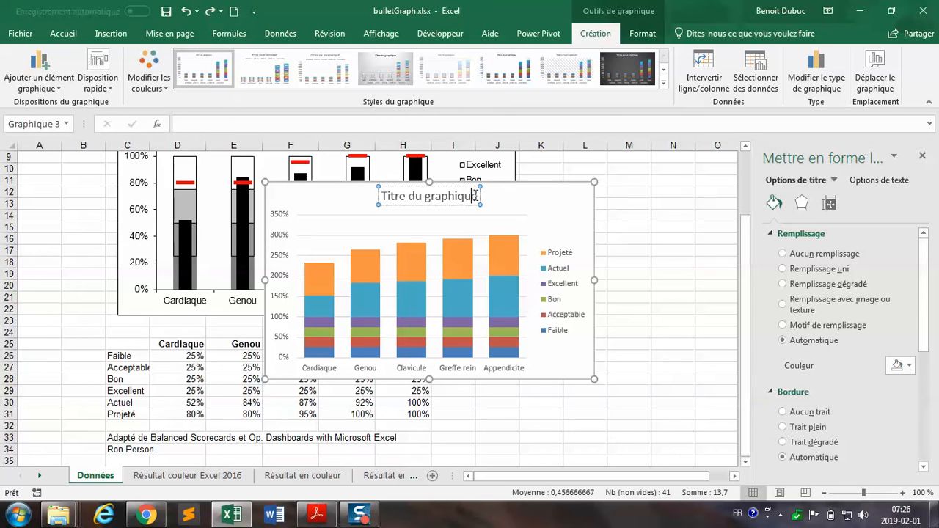
pyautogui.moveTo(476, 196); pyautogui.dragTo(377, 196)
pyautogui.write('C')
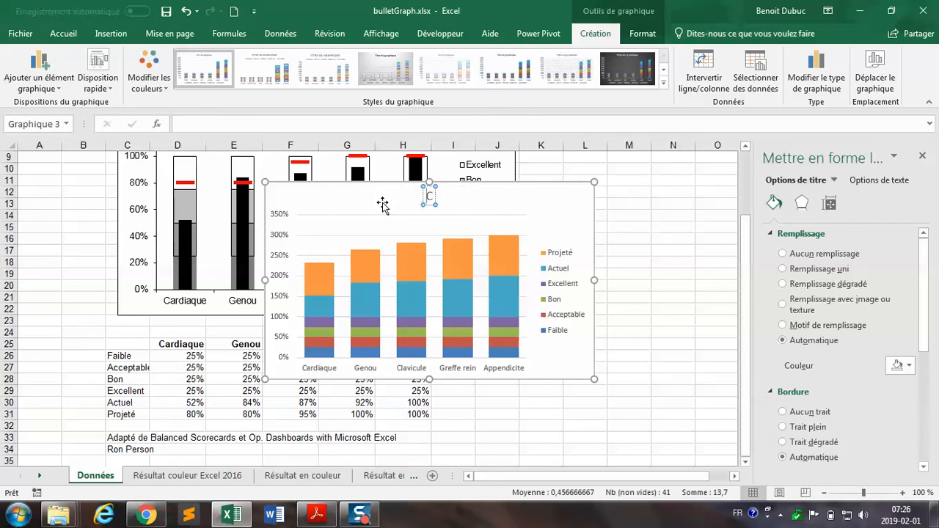
pyautogui.write('hirurgie')
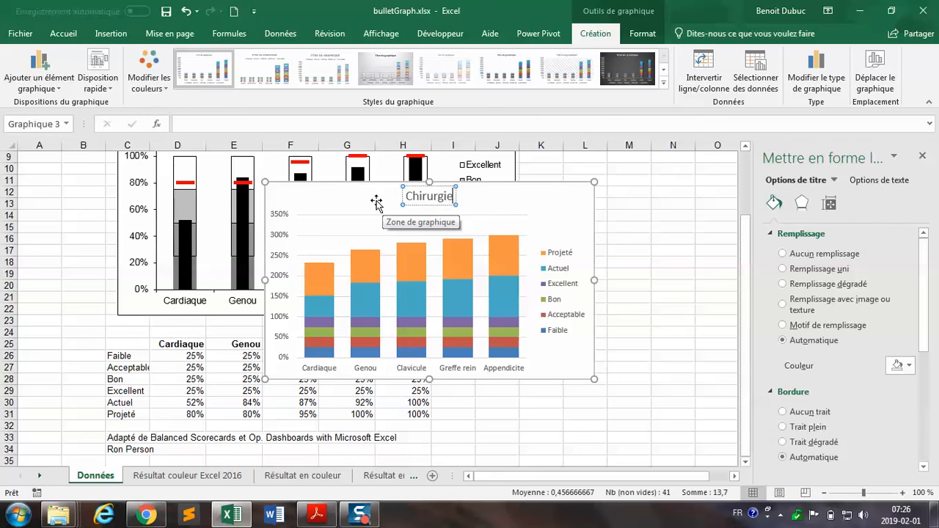
pyautogui.write('s eff')
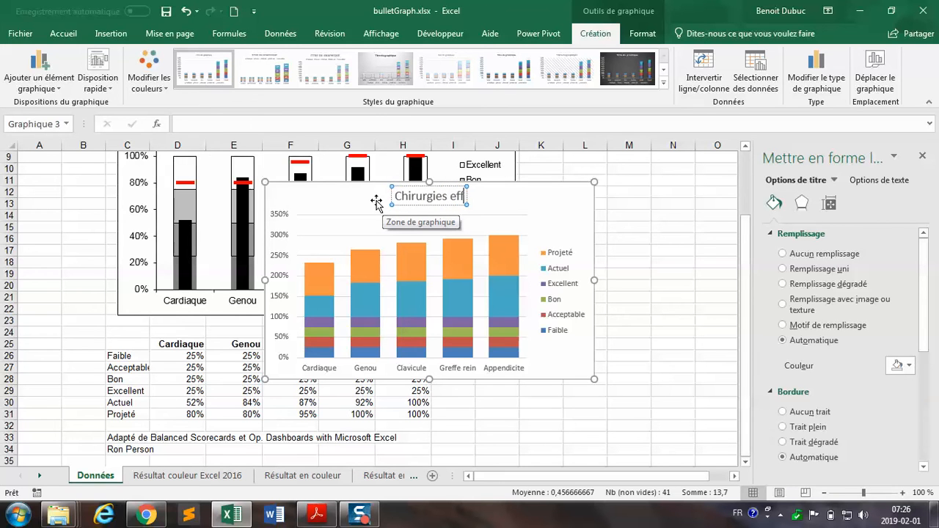
pyautogui.write('ectuées ds')
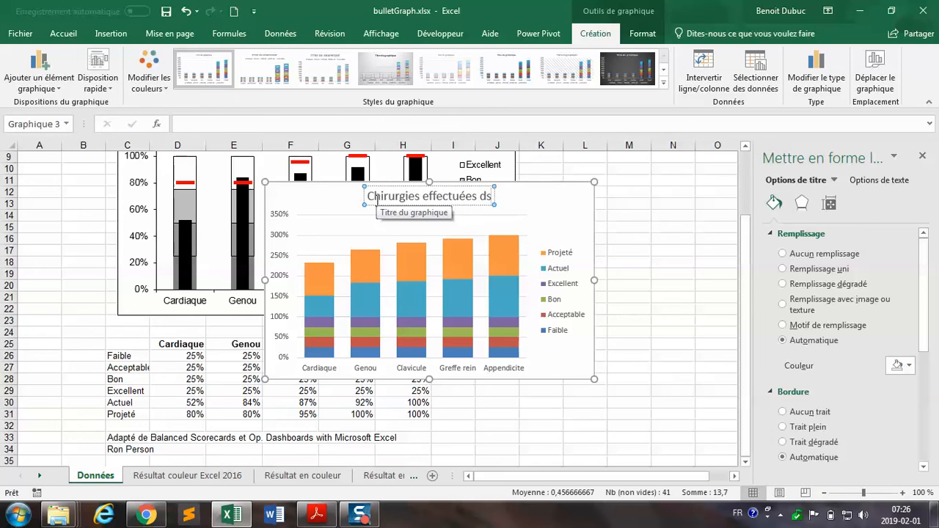
pyautogui.press('BackSpace')
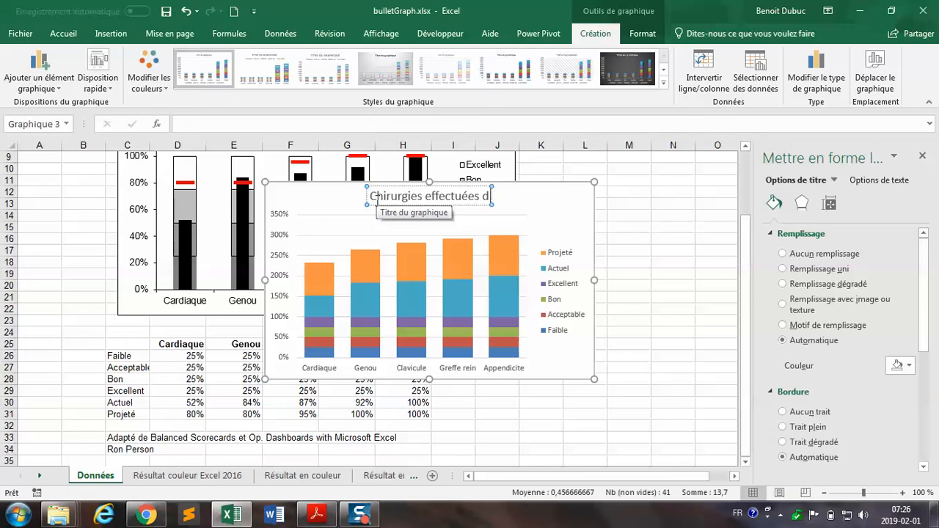
pyautogui.write('ans les dét')
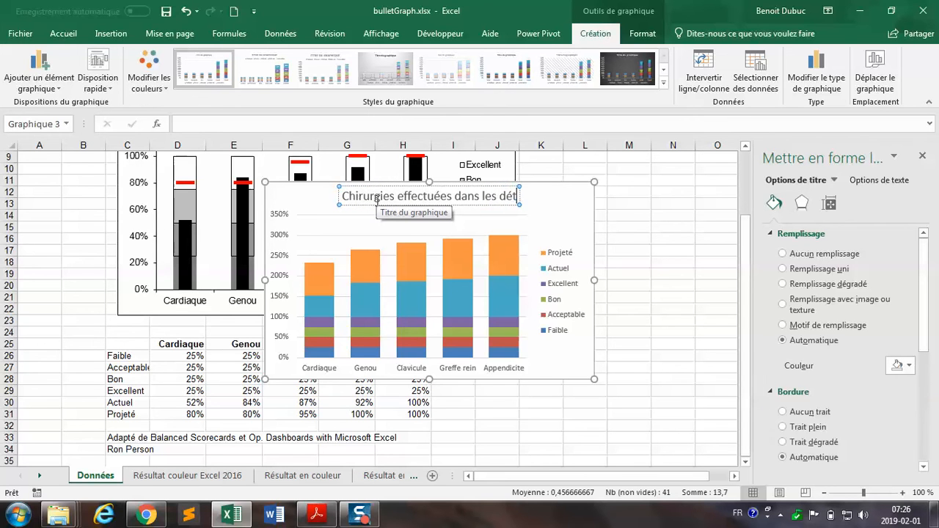
pyautogui.press('BackSpace')
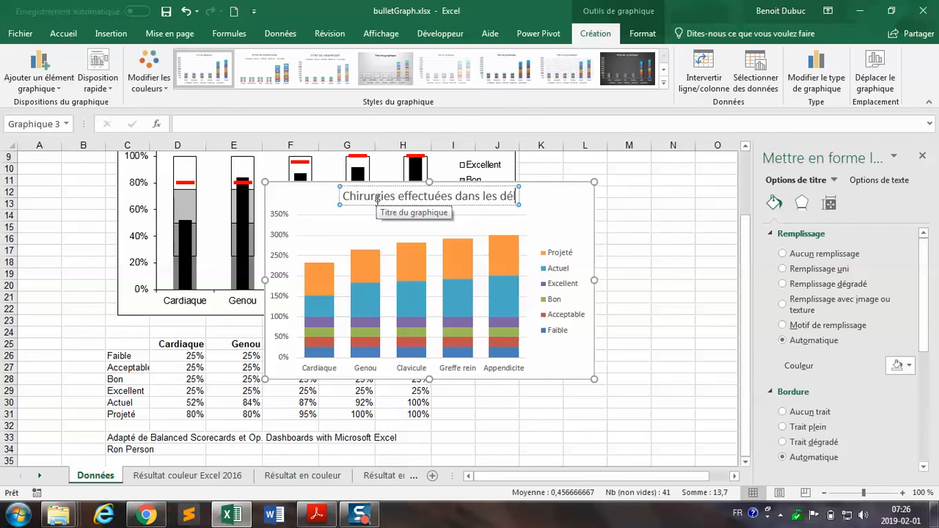
pyautogui.write('las')
pyautogui.press('BackSpace')
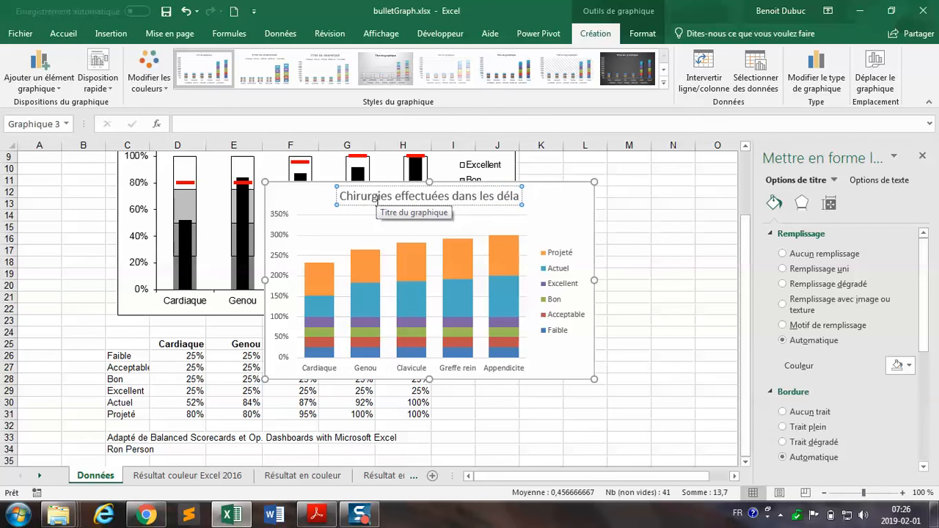
pyautogui.write('is')
pyautogui.press('Escape')
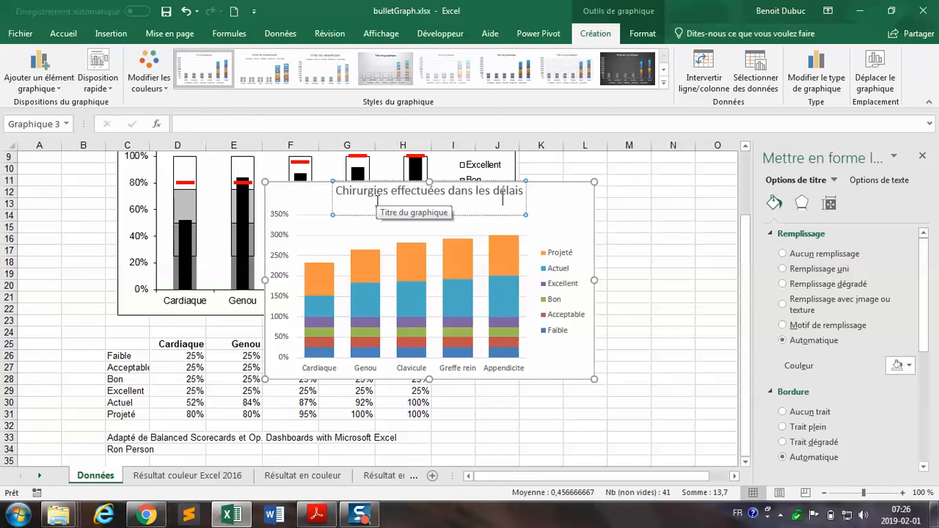
pyautogui.press('BackSpace')
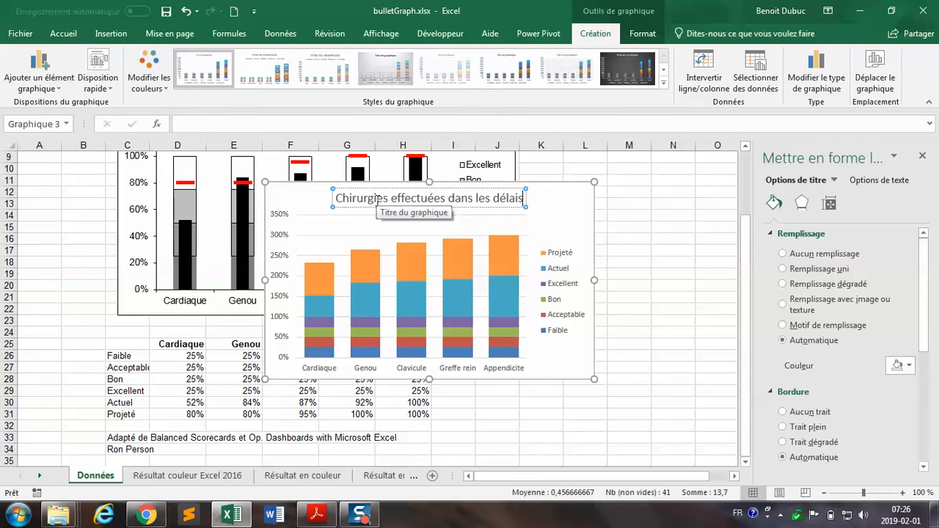
pyautogui.click(576, 199)
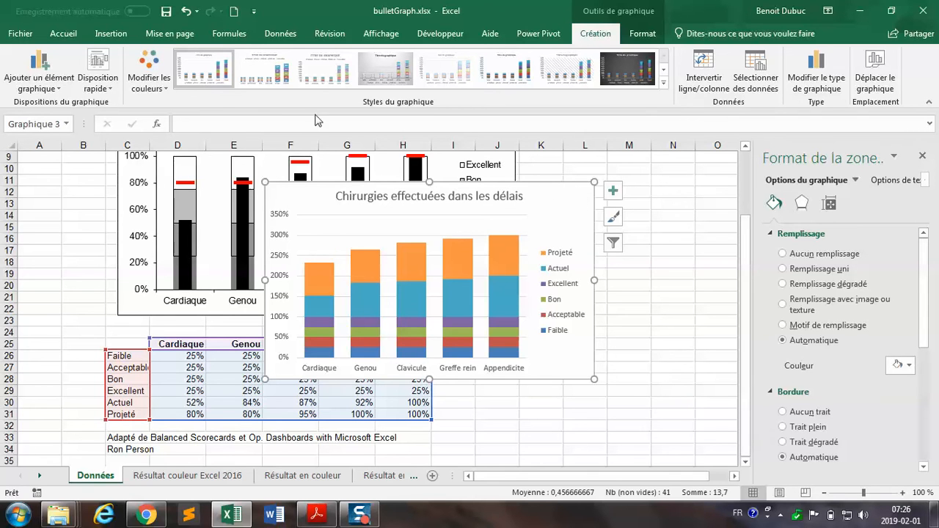
# Apply the dark chart style Style 8 to the chart
pyautogui.click(663, 86)
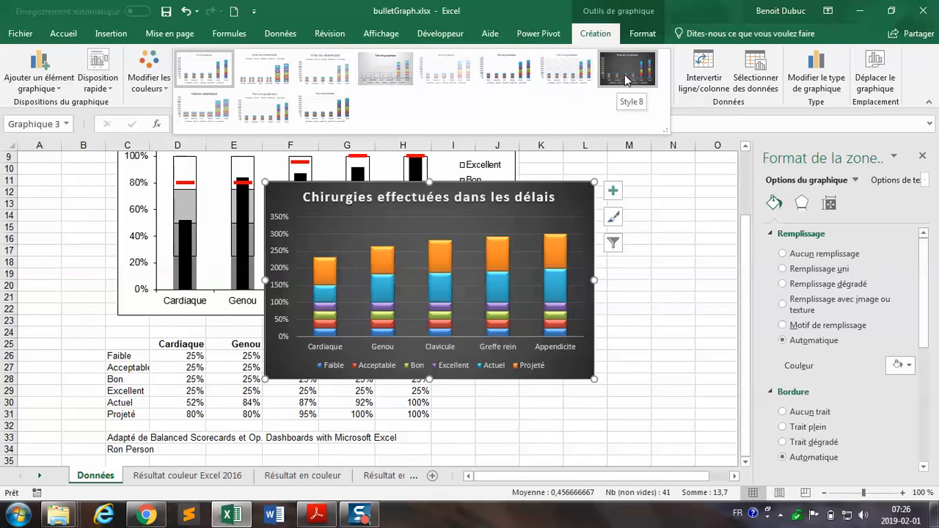
pyautogui.click(624, 74)
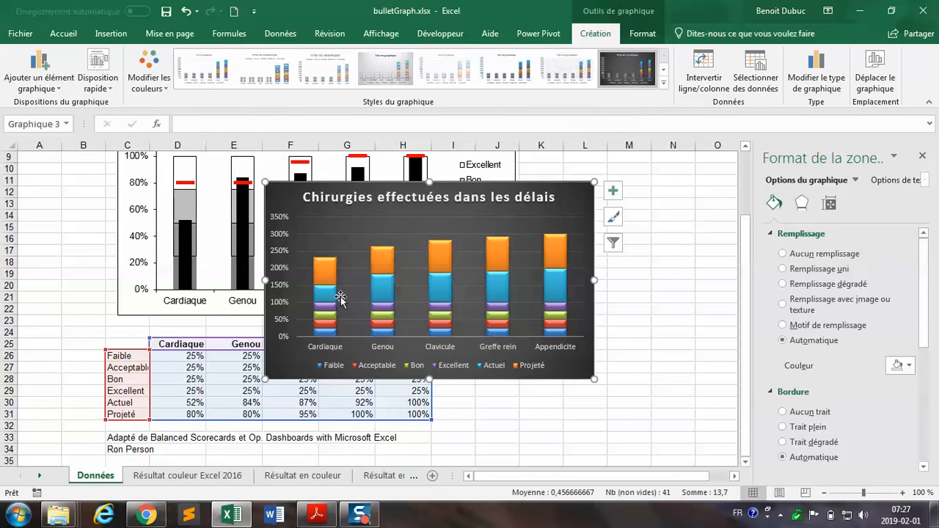
# Open the chart type settings from the Projeté series and assign both Actuel and Projeté to the secondary axis
pyautogui.moveTo(332, 286)
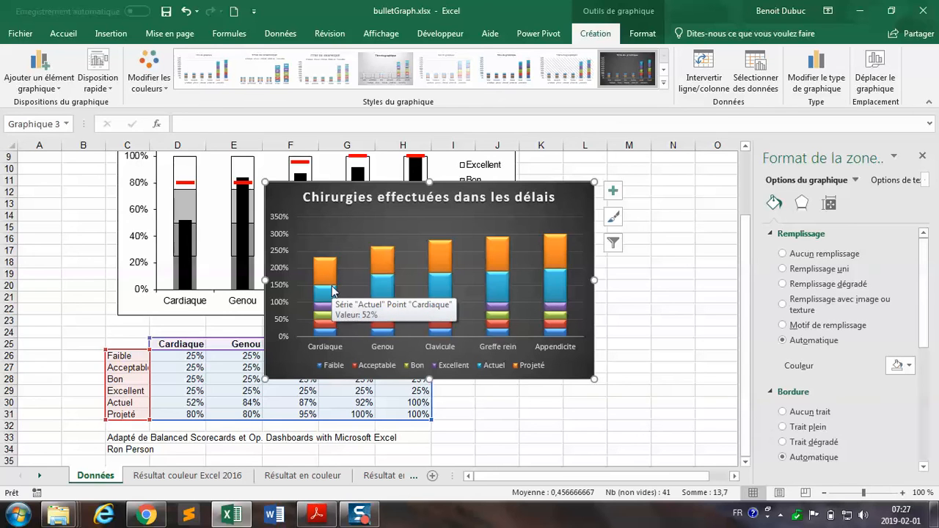
pyautogui.moveTo(388, 275)
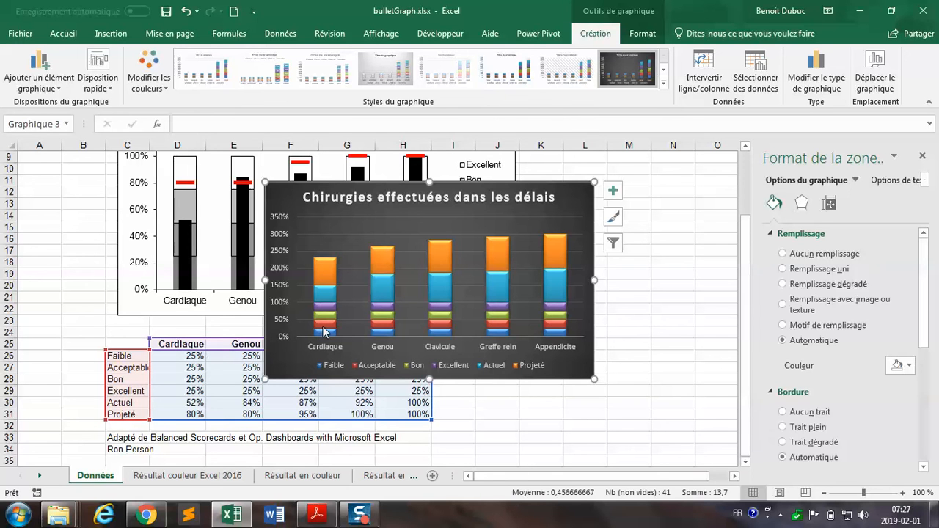
pyautogui.moveTo(323, 332)
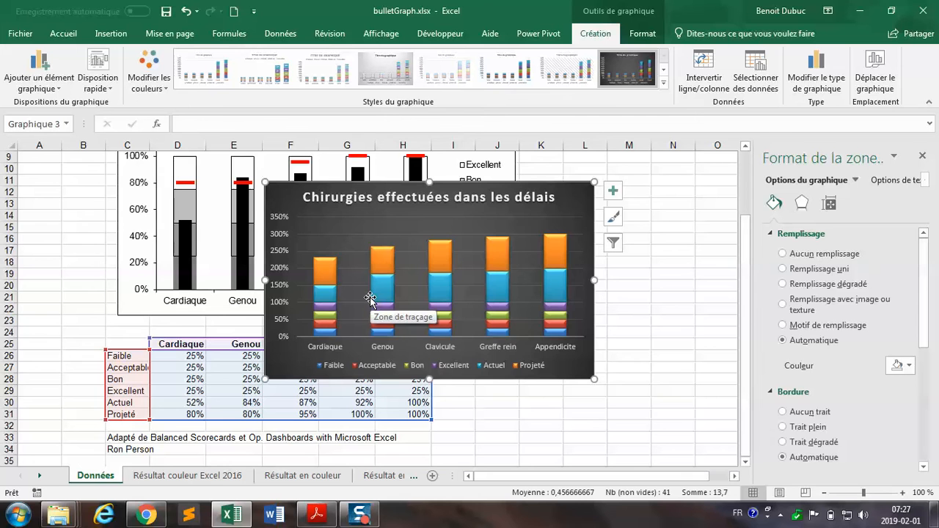
pyautogui.rightClick(383, 266)
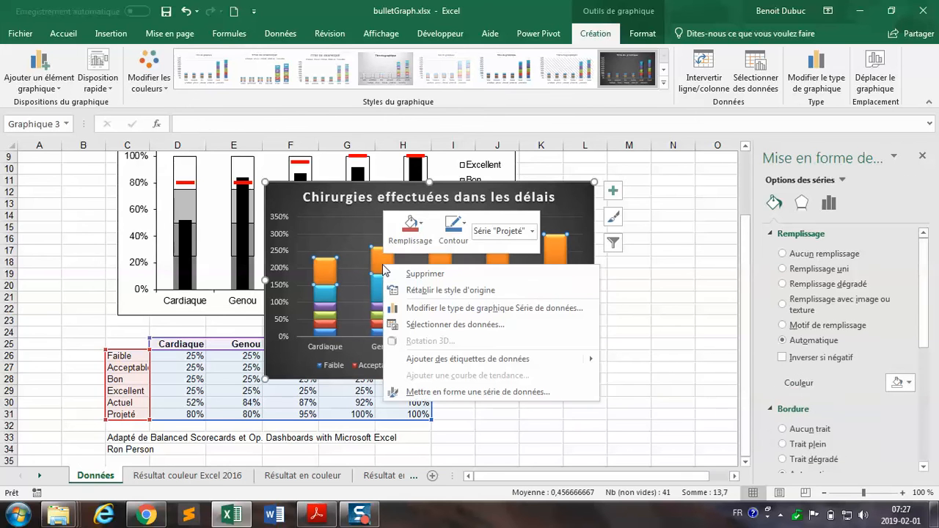
pyautogui.click(422, 308)
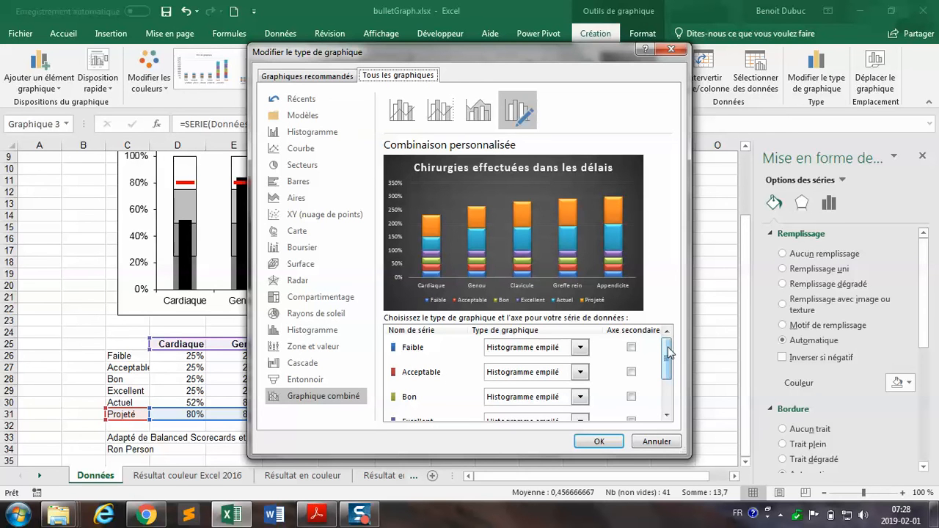
pyautogui.moveTo(668, 354); pyautogui.dragTo(667, 396)
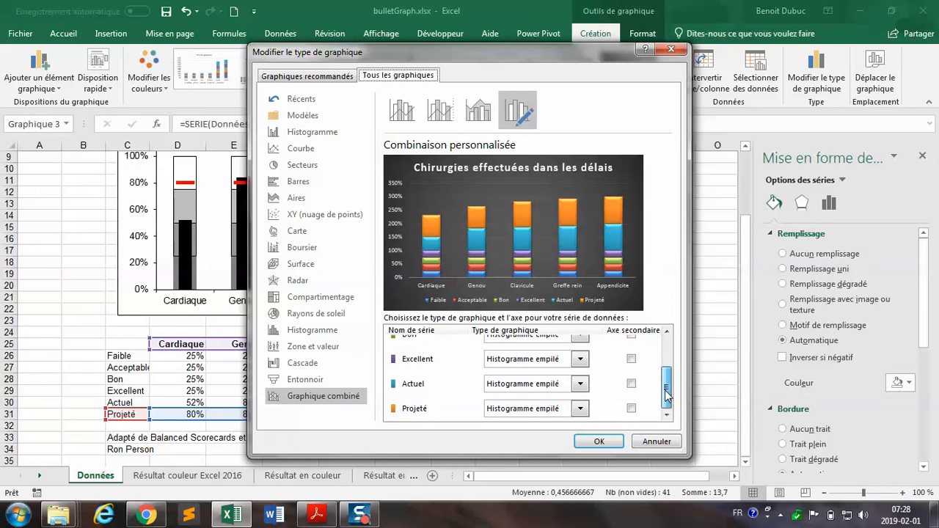
pyautogui.click(631, 382)
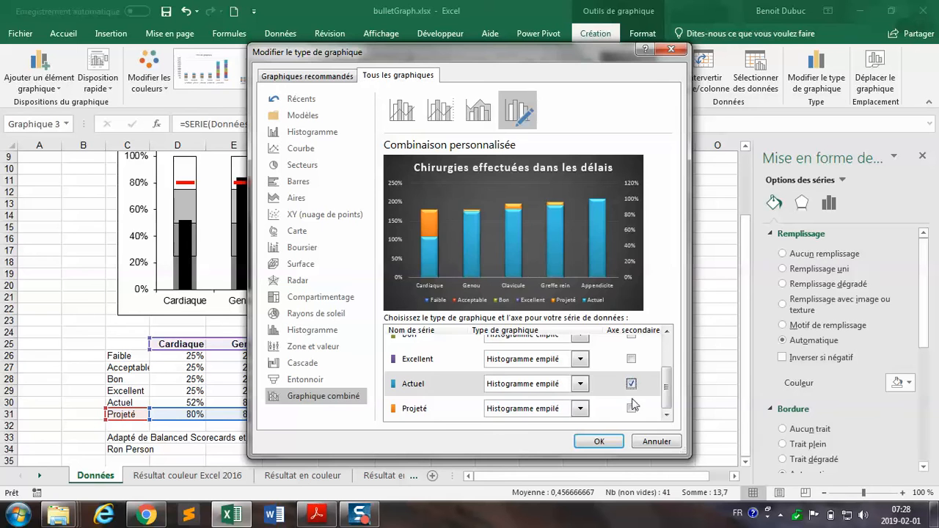
pyautogui.click(631, 407)
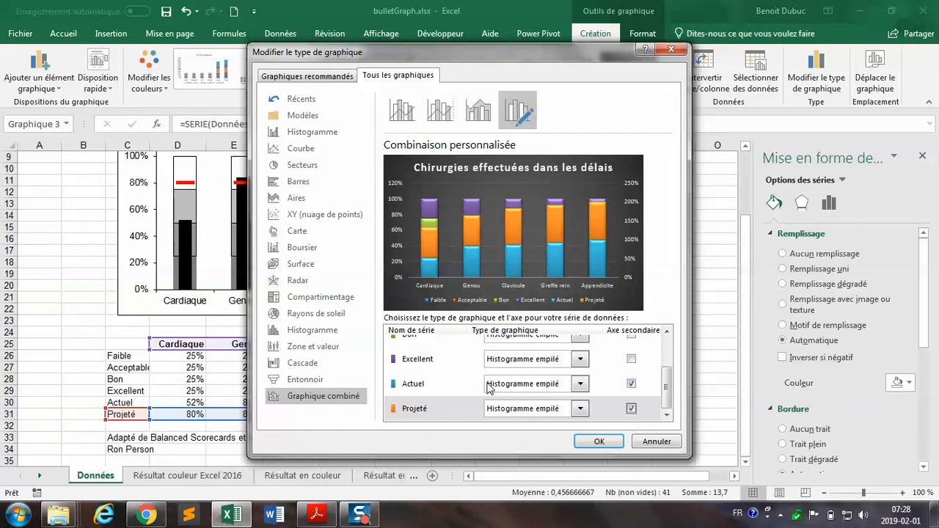
# Set the Actuel series' chart type to Courbe avec marques and apply the custom combination
pyautogui.click(579, 384)
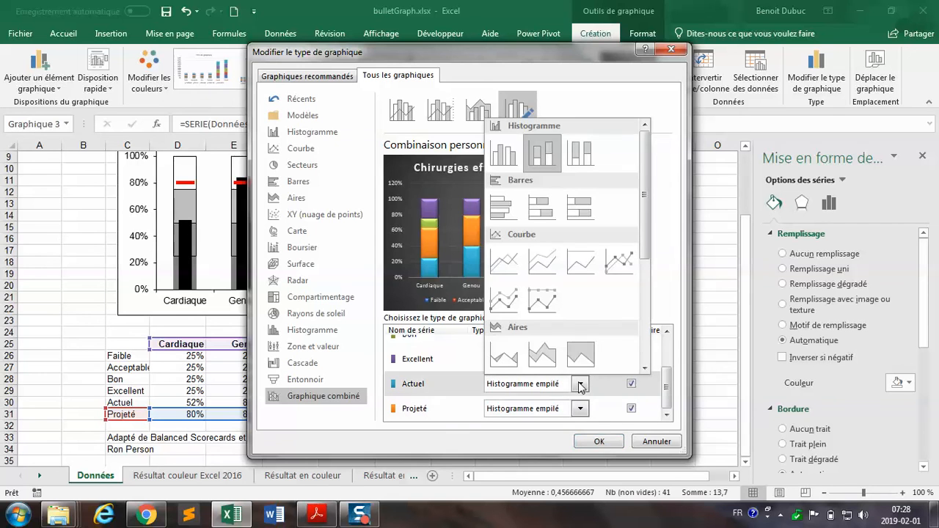
pyautogui.click(611, 269)
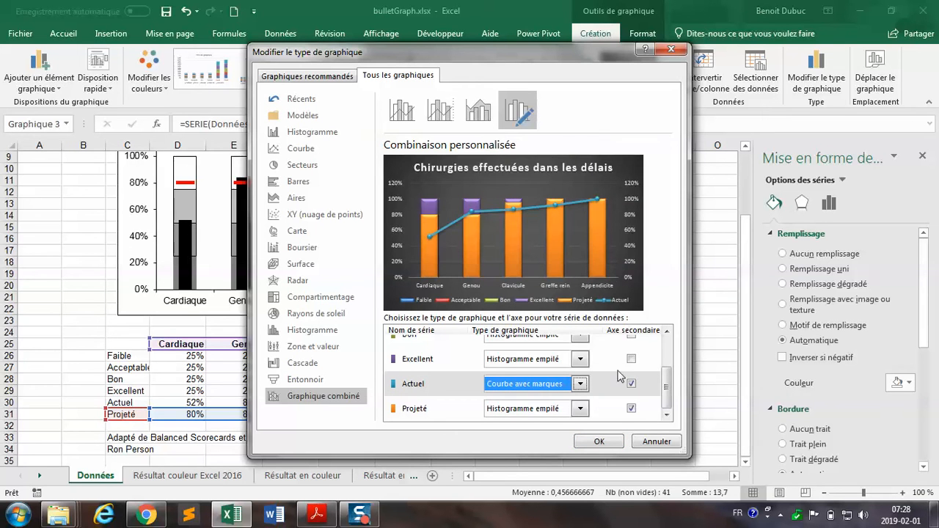
pyautogui.click(600, 440)
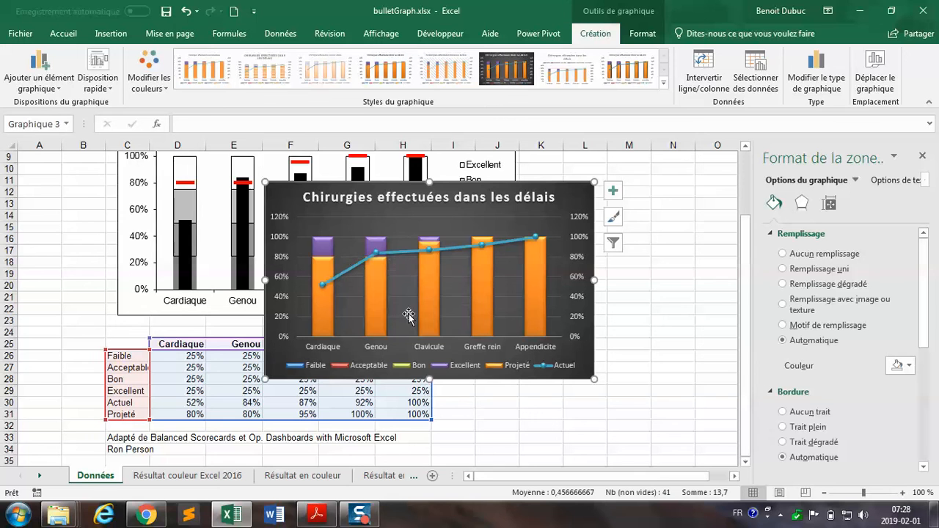
# Apply the glossy orange theme shape style from the last theme row to the Projeté series
pyautogui.click(320, 314)
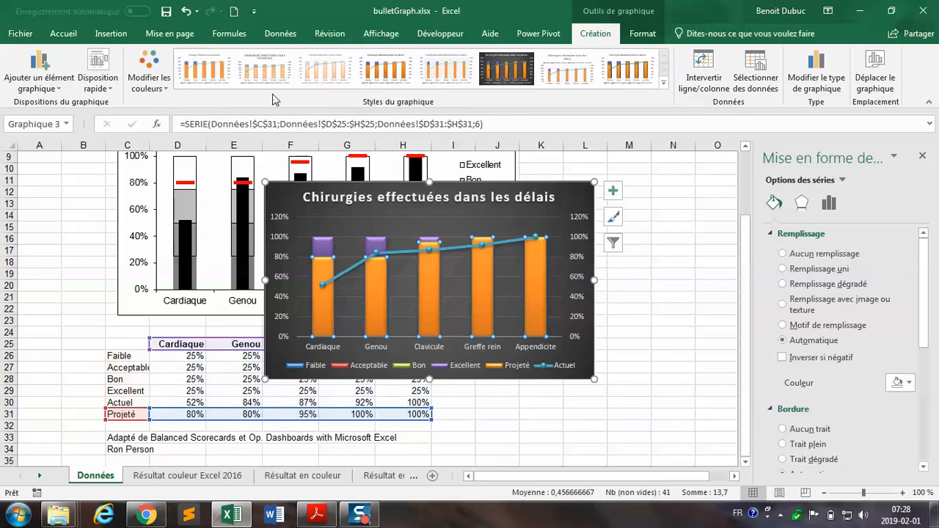
pyautogui.click(637, 35)
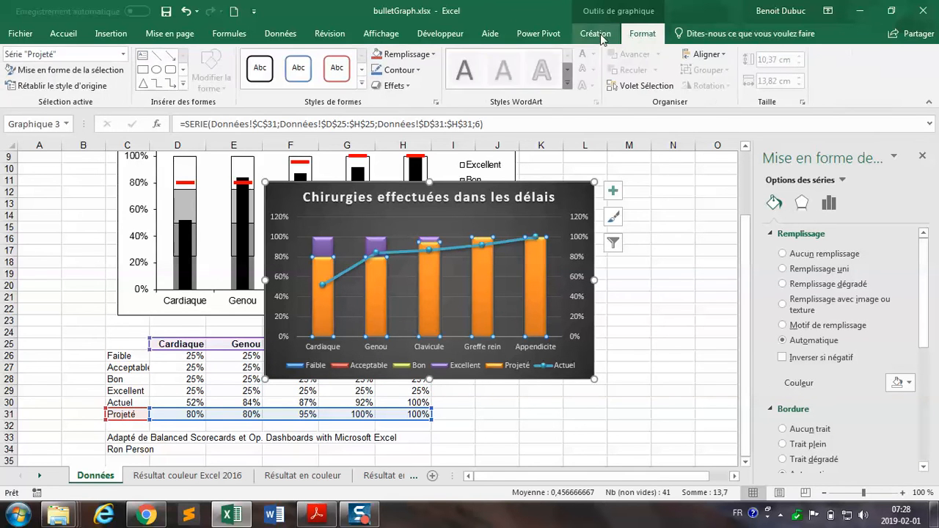
pyautogui.click(362, 83)
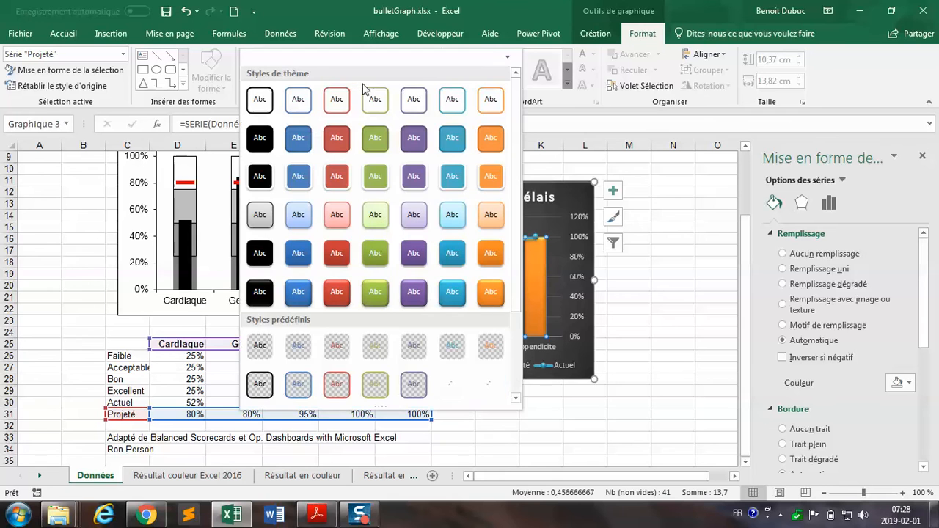
pyautogui.click(485, 294)
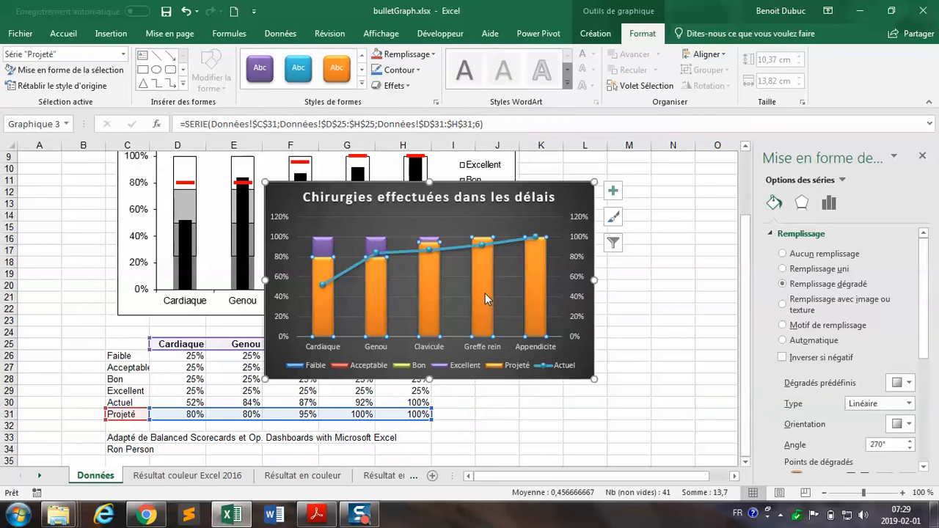
# Try the shape style Contour couleur - Rouge, 2 accentué on the Actuel series
pyautogui.click(463, 246)
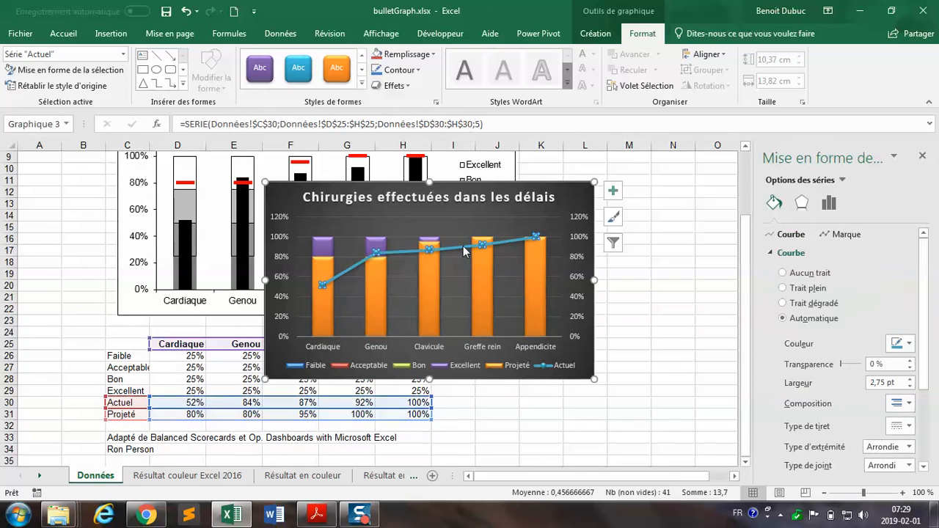
pyautogui.click(361, 86)
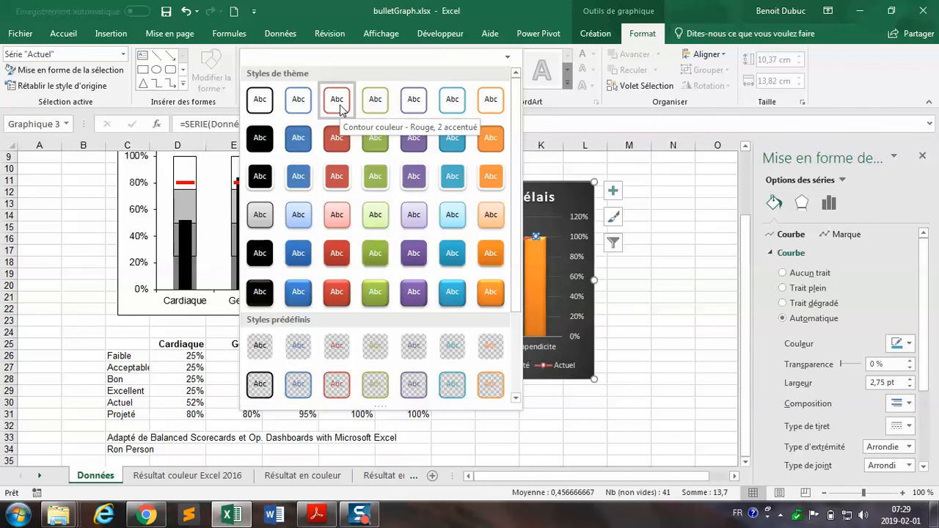
pyautogui.click(337, 100)
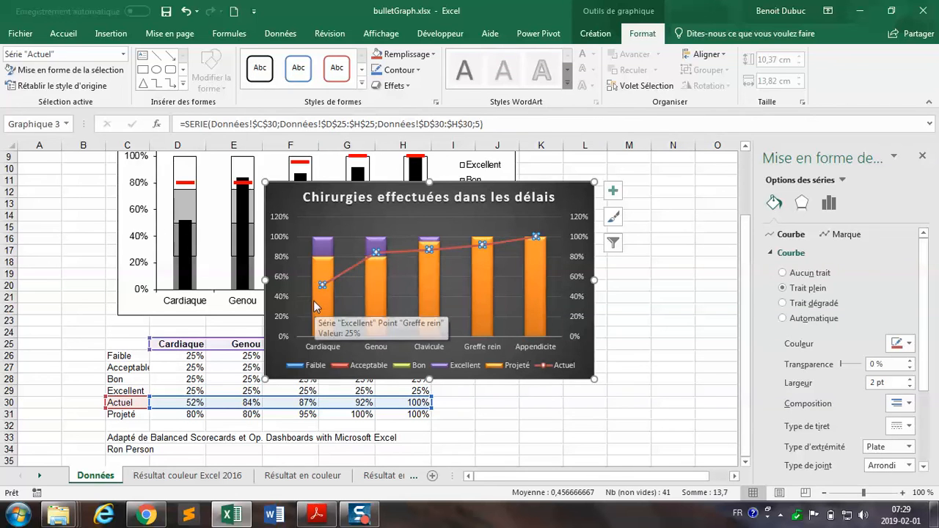
# Apply the glossy red theme shape style to the Actuel series so only its markers remain without a connecting line
pyautogui.click(381, 279)
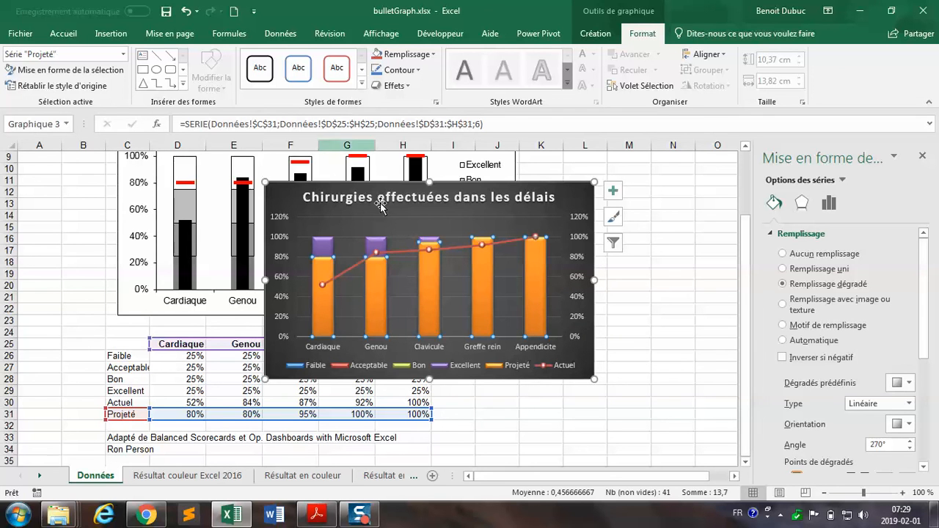
pyautogui.click(426, 250)
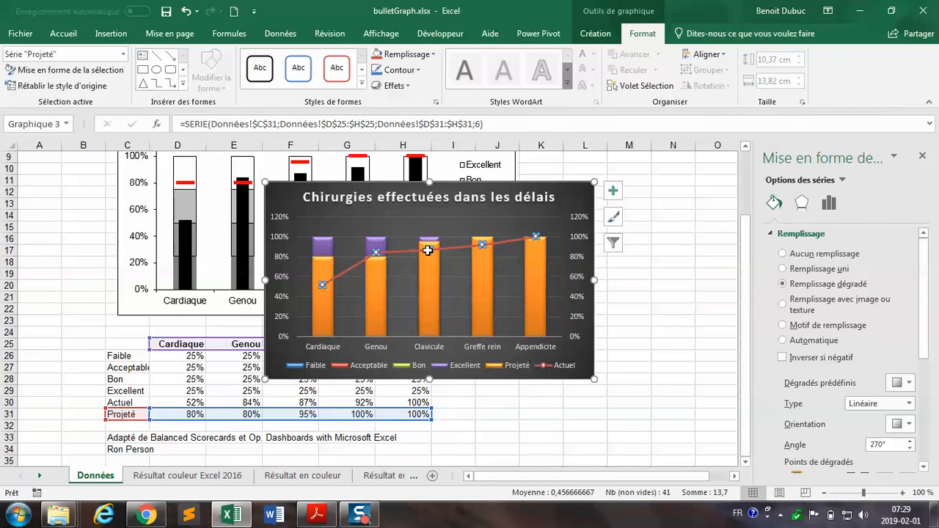
pyautogui.click(361, 86)
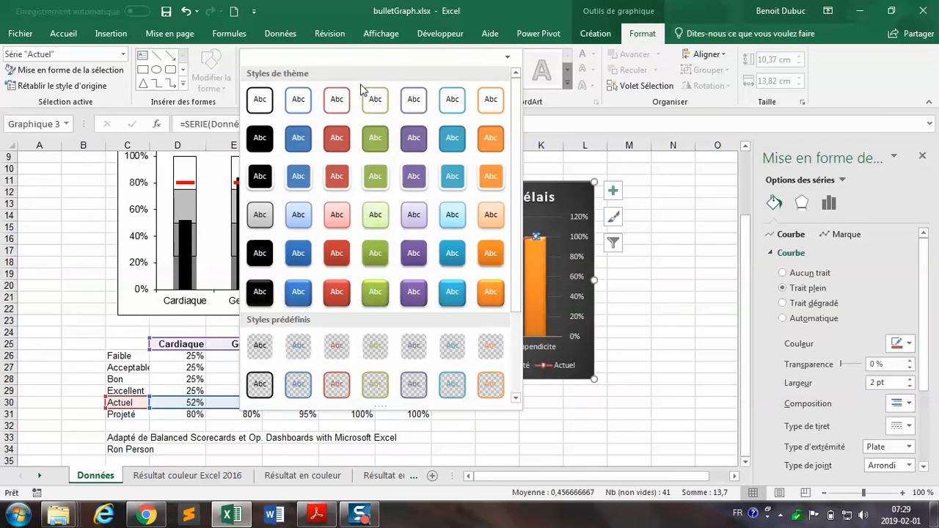
pyautogui.click(352, 291)
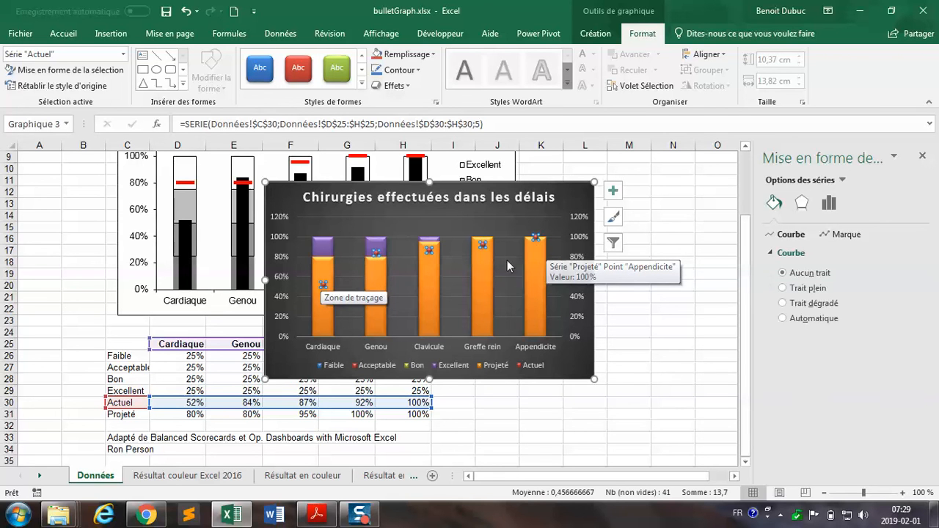
# Set the gap width of the Projeté columns to 274 % in the series options
pyautogui.click(318, 320)
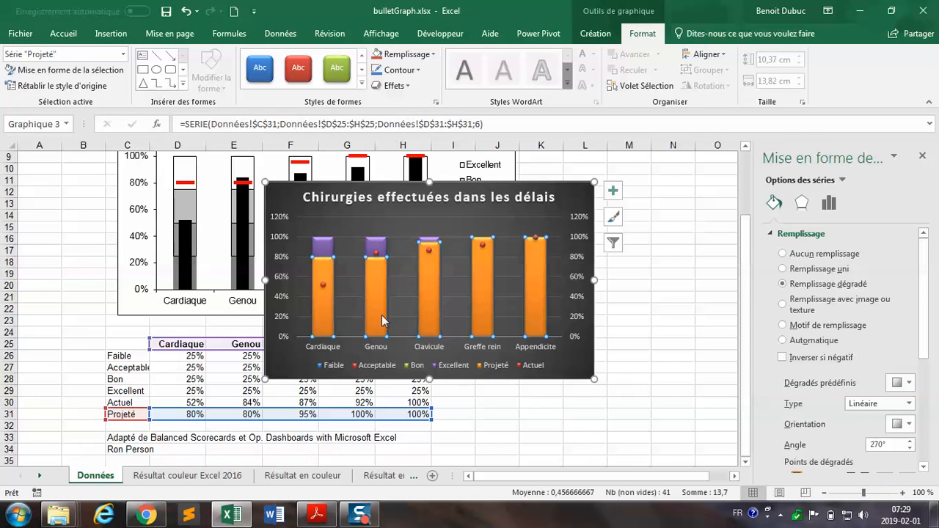
pyautogui.click(327, 308)
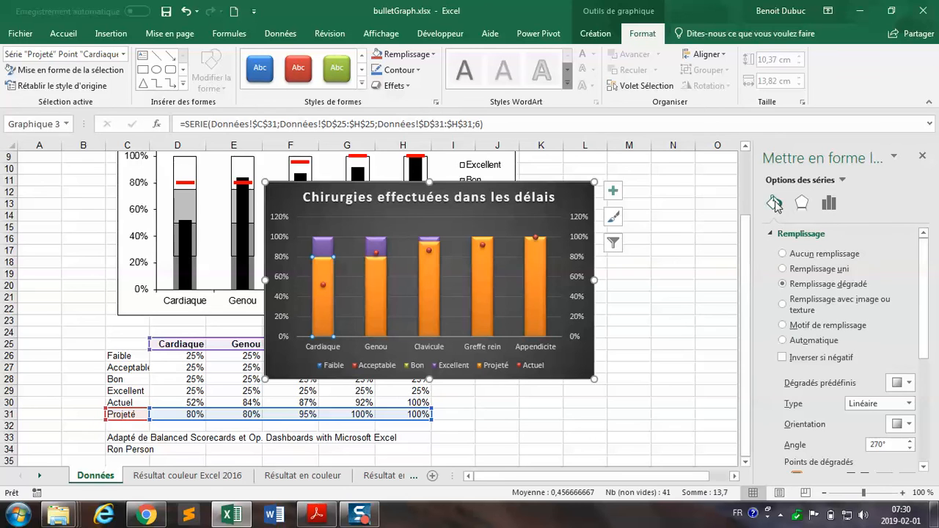
pyautogui.click(835, 210)
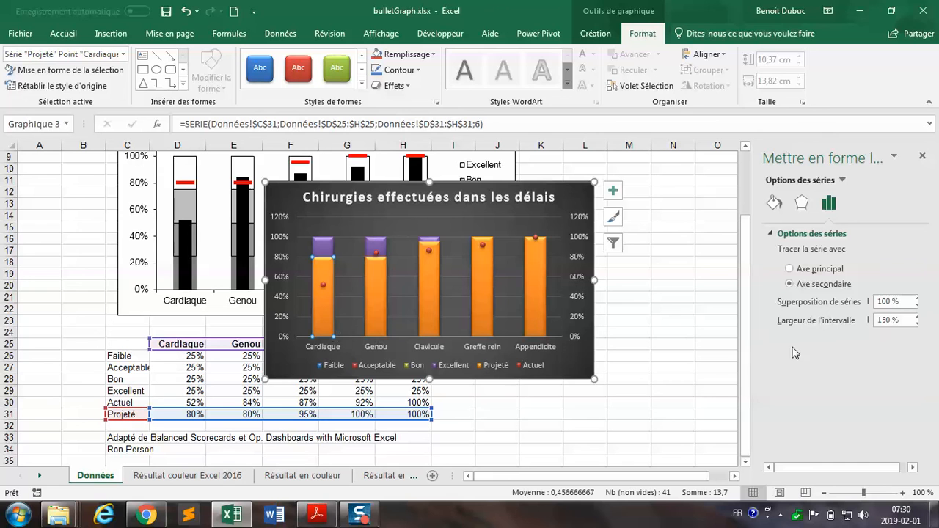
pyautogui.doubleClick(880, 321)
pyautogui.write('274')
pyautogui.press('Return')
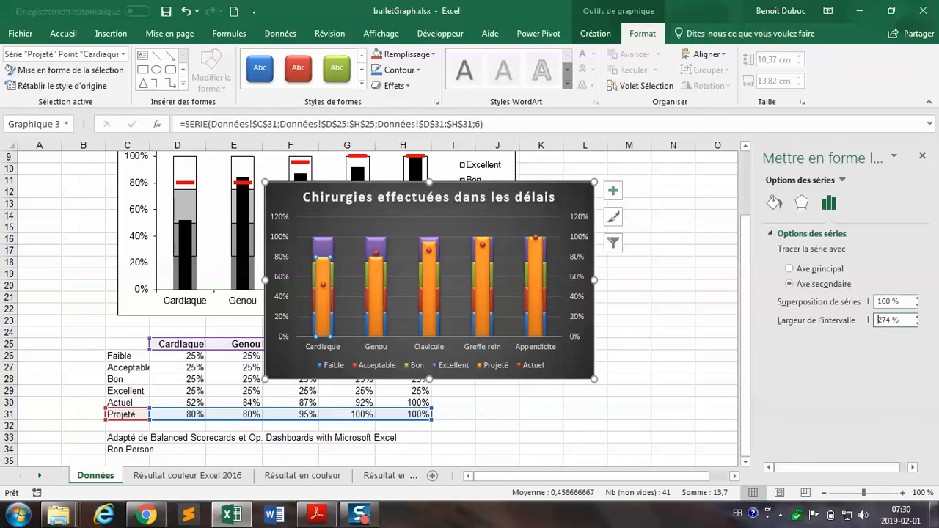
# Widen the stacked columns by setting the Excellent series' gap width to 55 %
pyautogui.moveTo(320, 250)
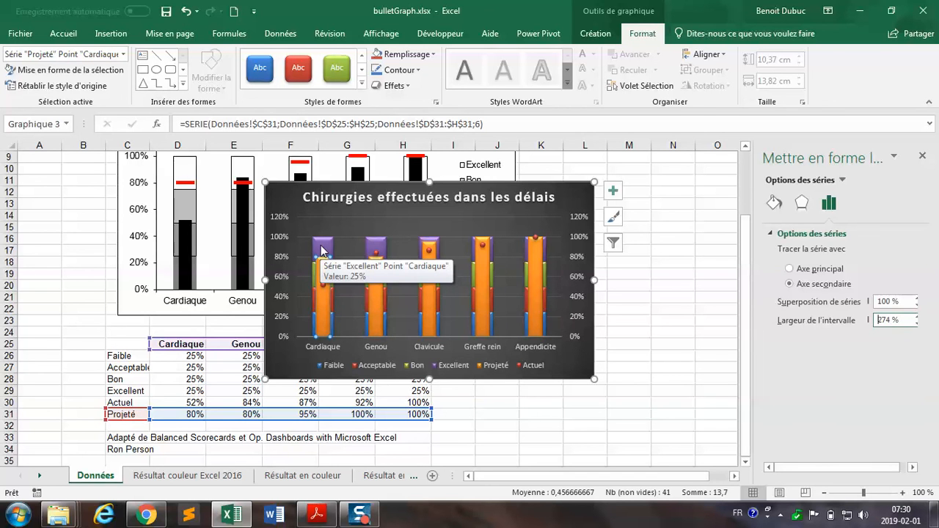
pyautogui.click(321, 249)
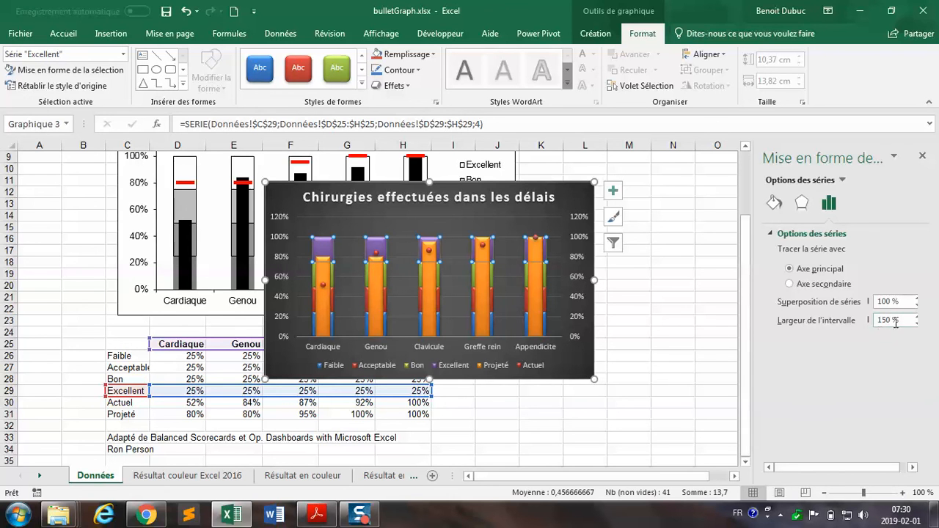
pyautogui.moveTo(895, 322); pyautogui.dragTo(857, 317)
pyautogui.write('55')
pyautogui.press('Return')
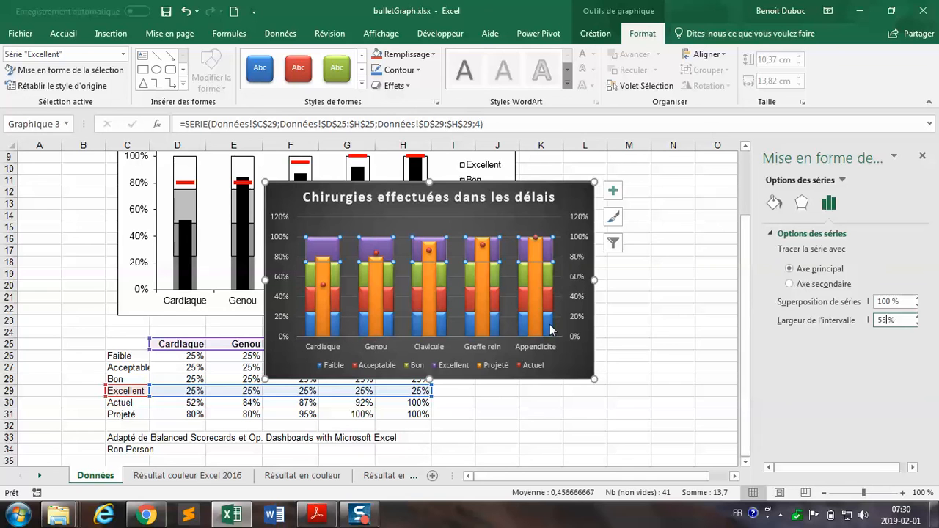
# Apply the glossy turquoise theme shape style to the Faible series
pyautogui.moveTo(550, 329)
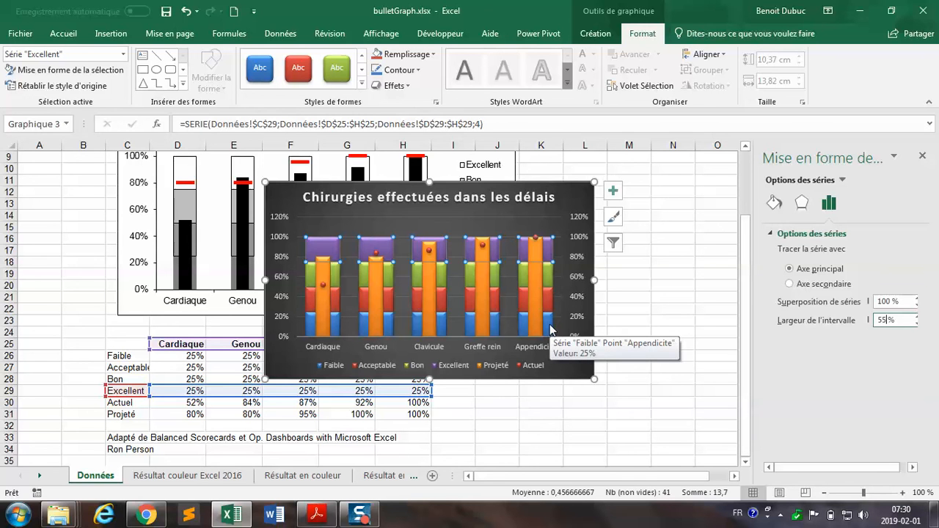
pyautogui.click(316, 329)
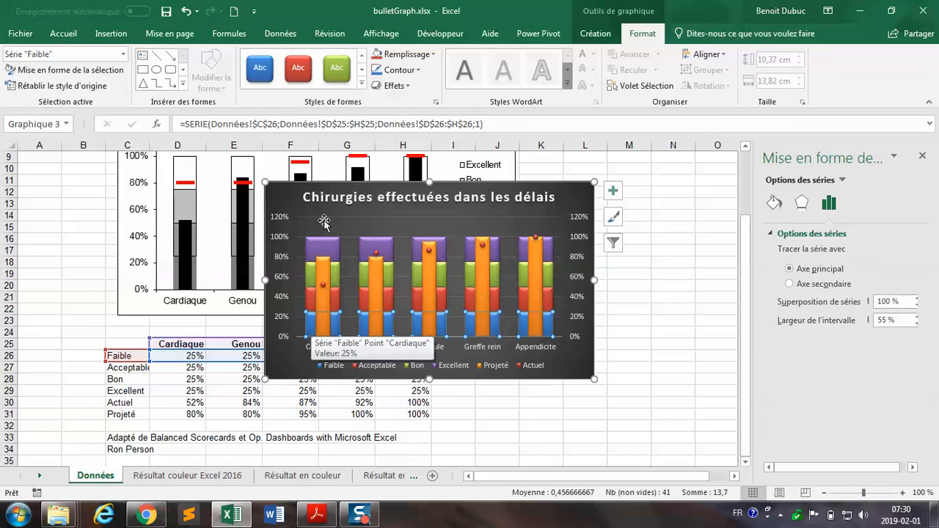
pyautogui.click(363, 86)
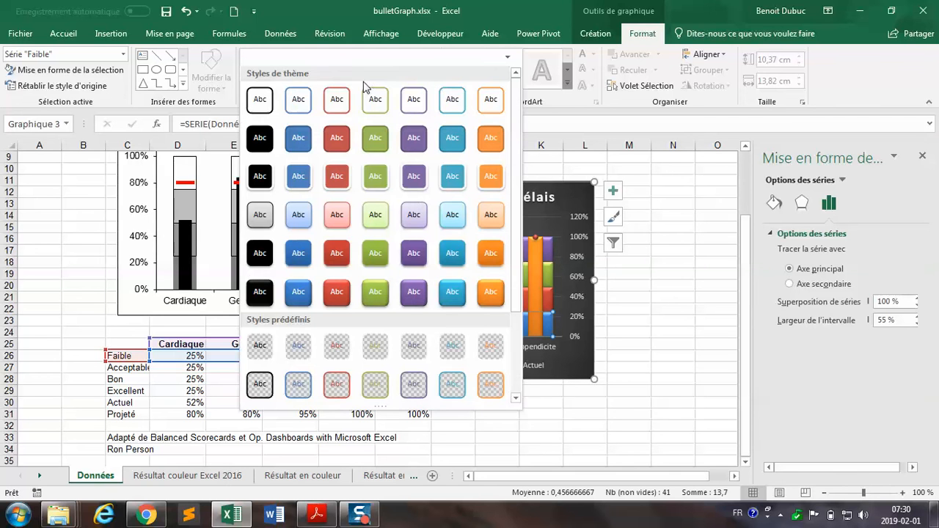
pyautogui.click(450, 292)
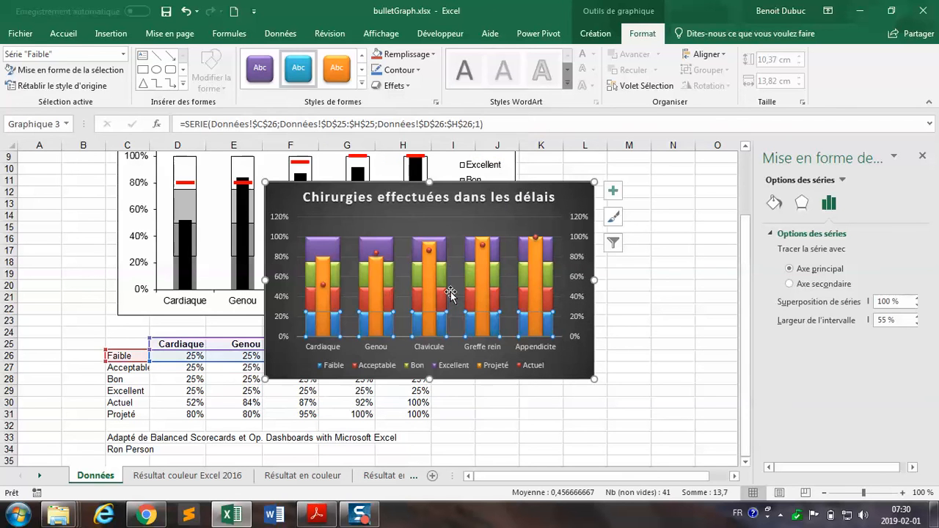
# Give the Acceptable series a turquoise theme shape style to match the Faible series
pyautogui.click(314, 306)
pyautogui.click(361, 85)
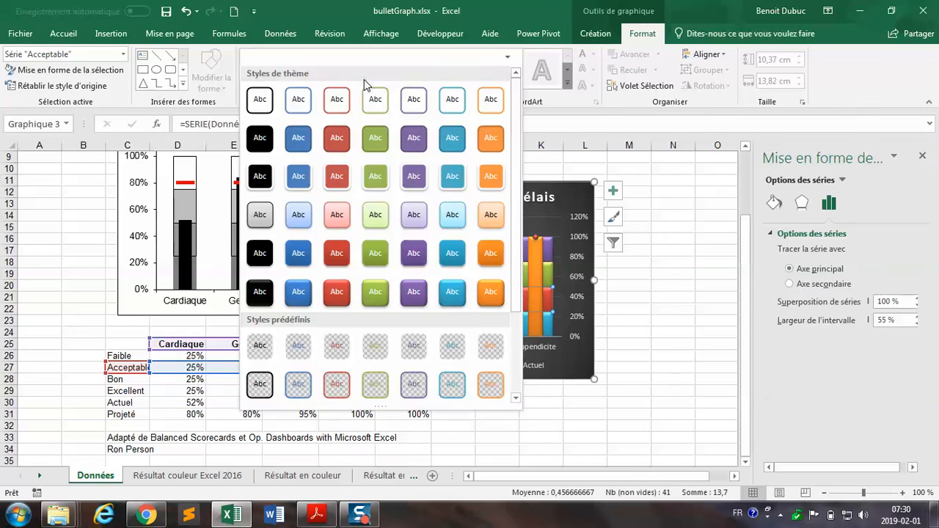
pyautogui.click(451, 253)
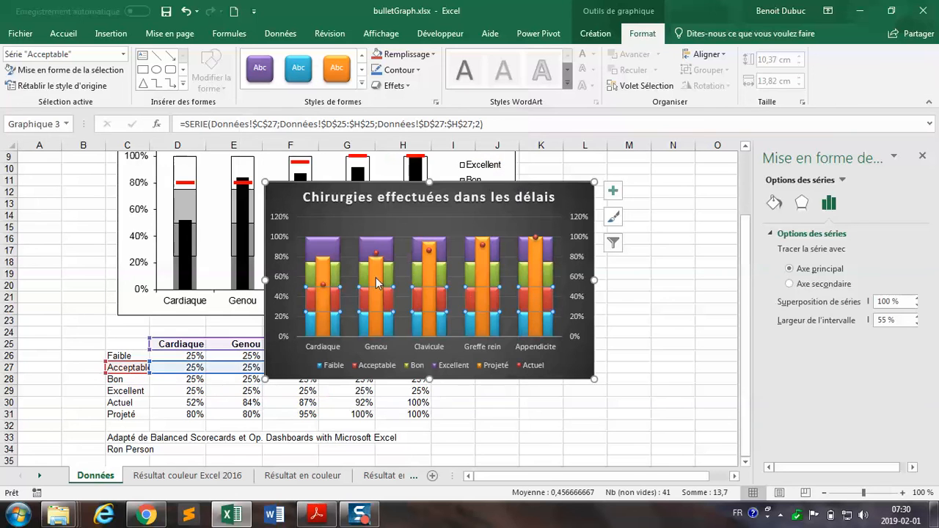
# Apply the glossy turquoise theme shape style from the last theme row to the Bon series
pyautogui.click(314, 276)
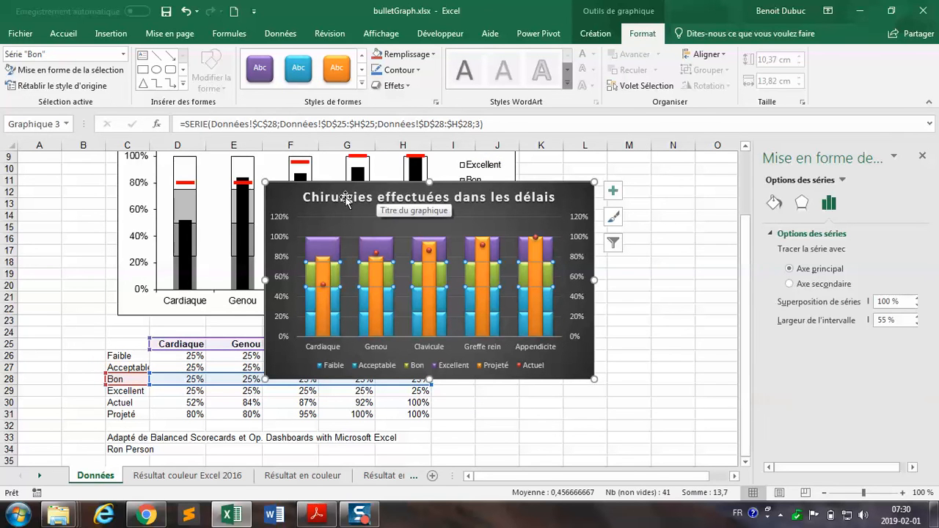
pyautogui.press('Escape')
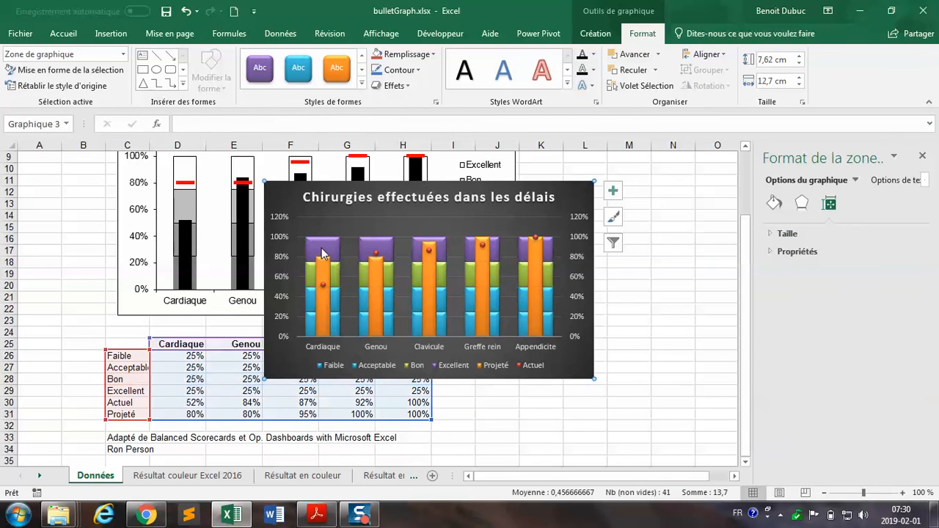
pyautogui.click(323, 253)
pyautogui.press('Escape')
pyautogui.click(312, 269)
pyautogui.click(362, 85)
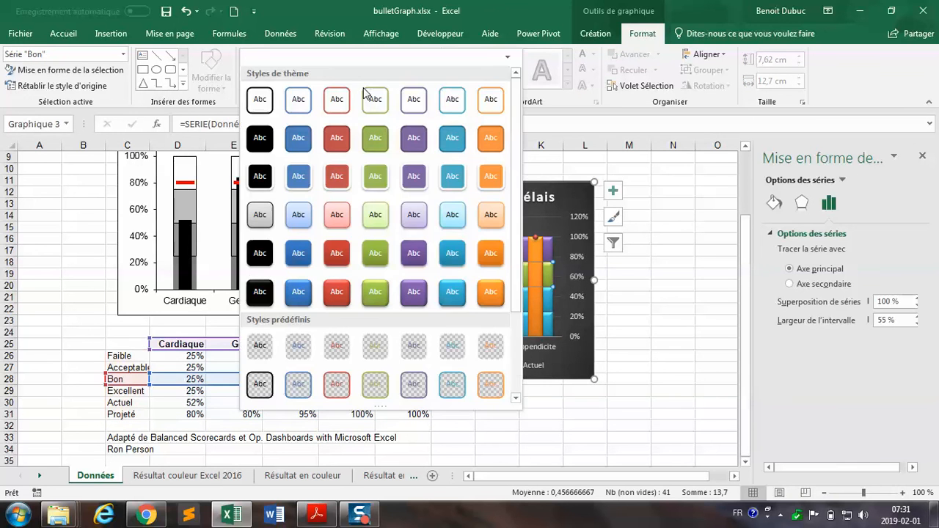
pyautogui.click(450, 292)
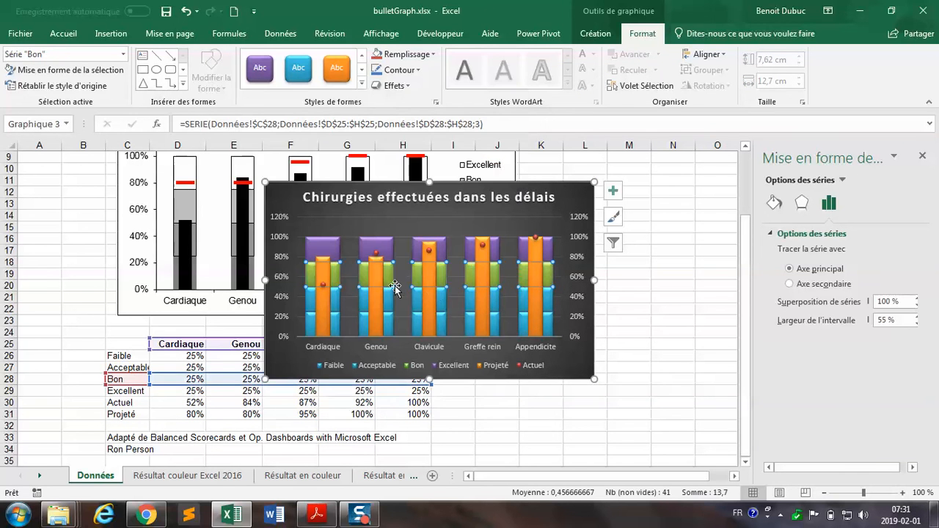
# Apply the same glossy turquoise theme shape style to the Excellent series
pyautogui.click(326, 249)
pyautogui.click(362, 85)
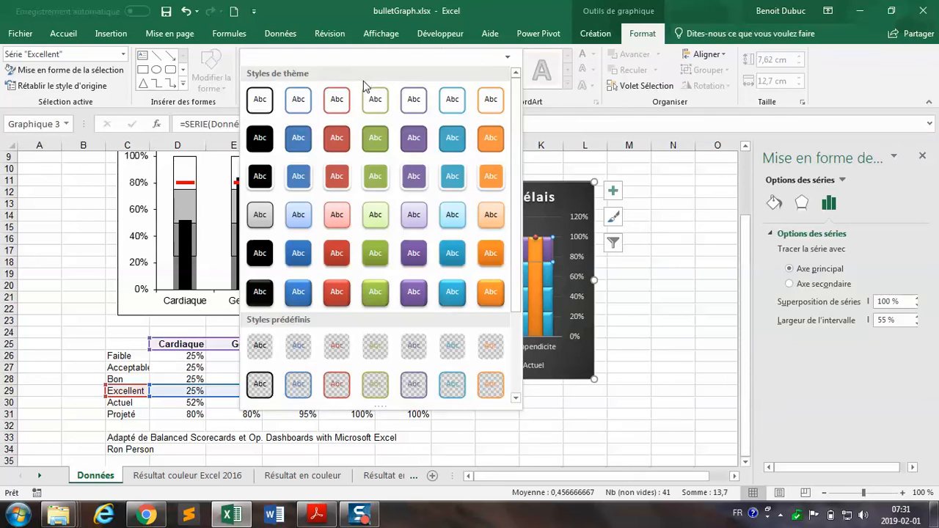
pyautogui.click(452, 292)
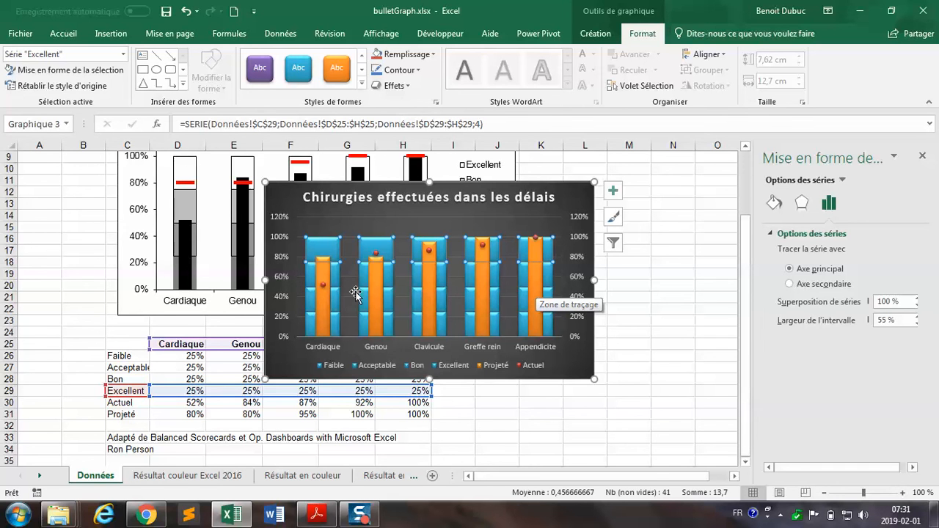
# Switch the Actuel series markers to the predefined (Prédéfini) option and set their size to 16
pyautogui.click(323, 286)
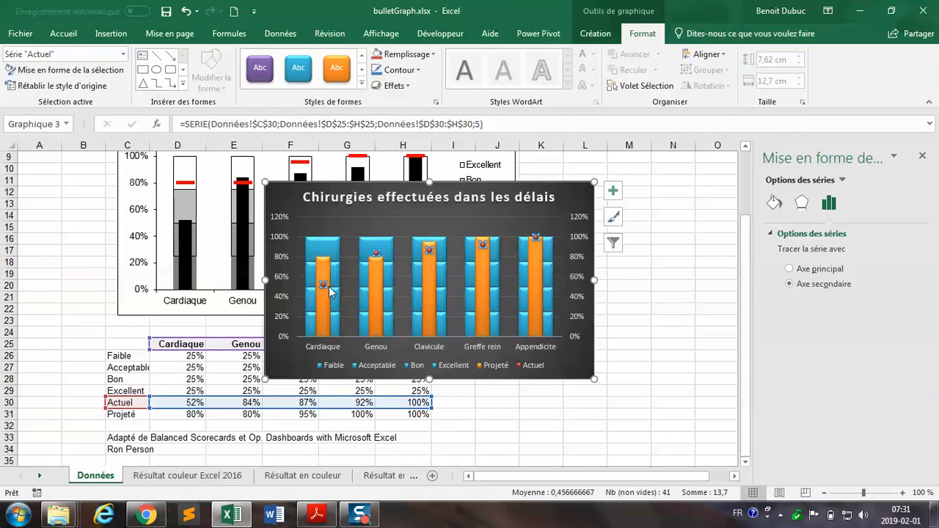
pyautogui.click(775, 206)
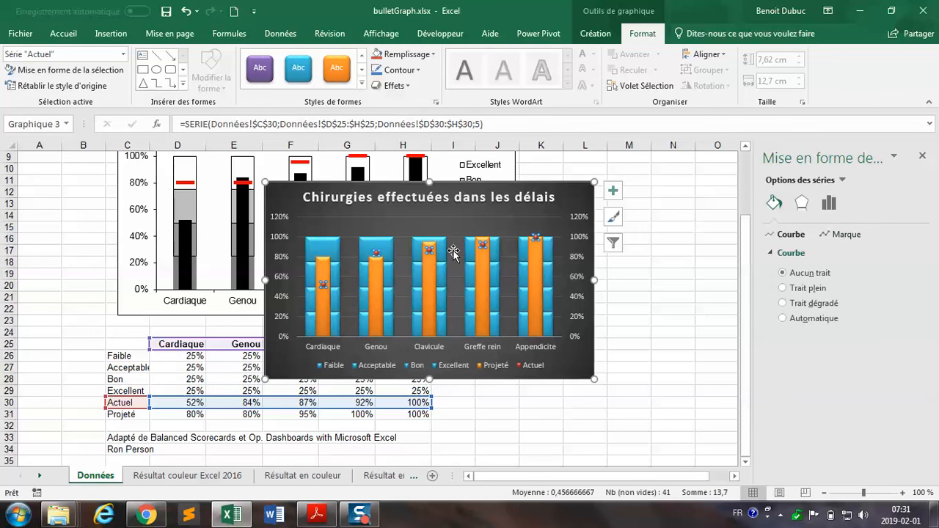
pyautogui.click(840, 236)
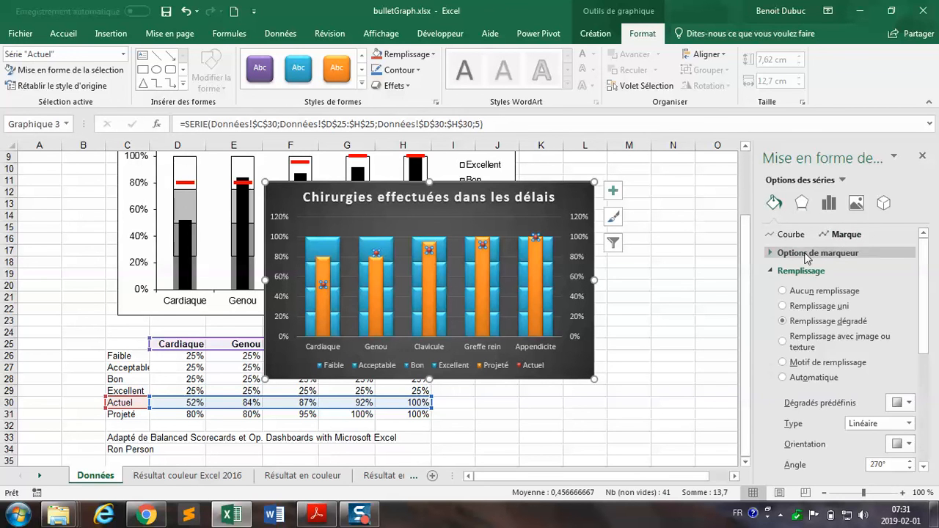
pyautogui.click(773, 255)
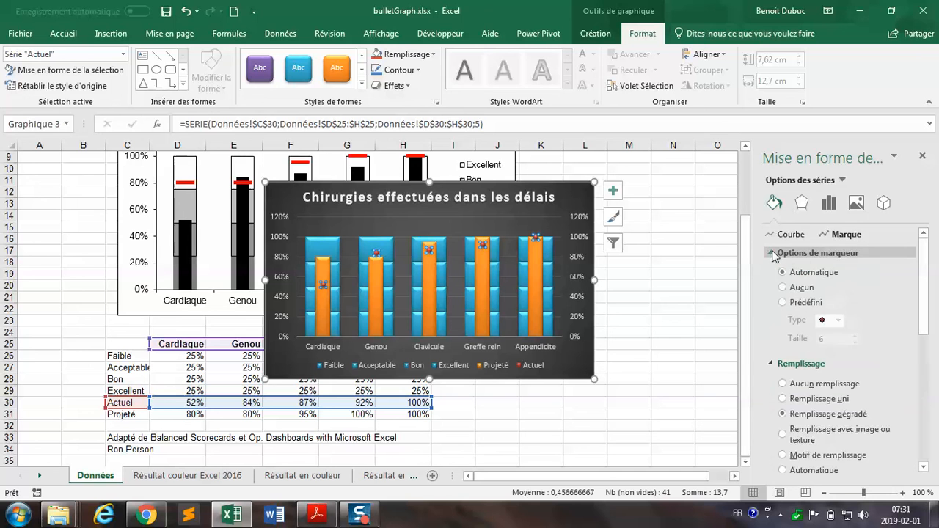
pyautogui.click(782, 302)
pyautogui.doubleClick(827, 340)
pyautogui.write('1')
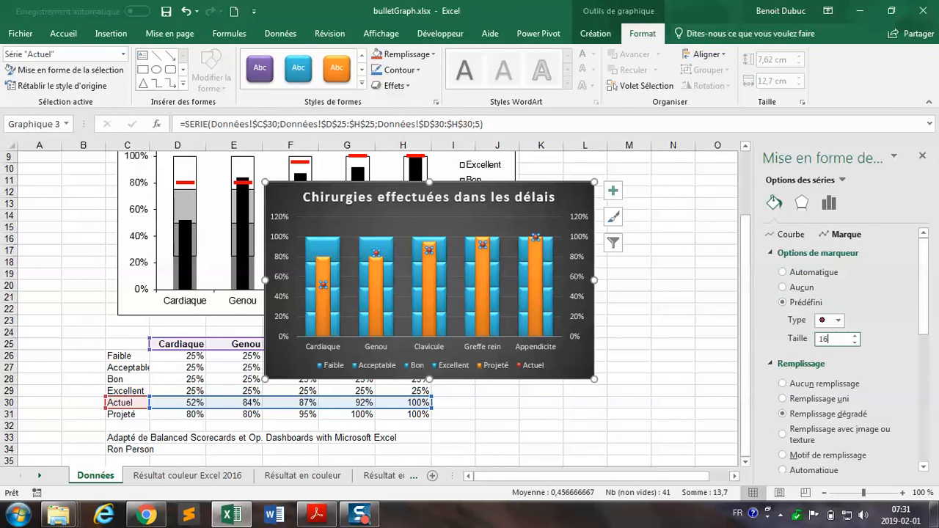
pyautogui.write('6')
pyautogui.press('Return')
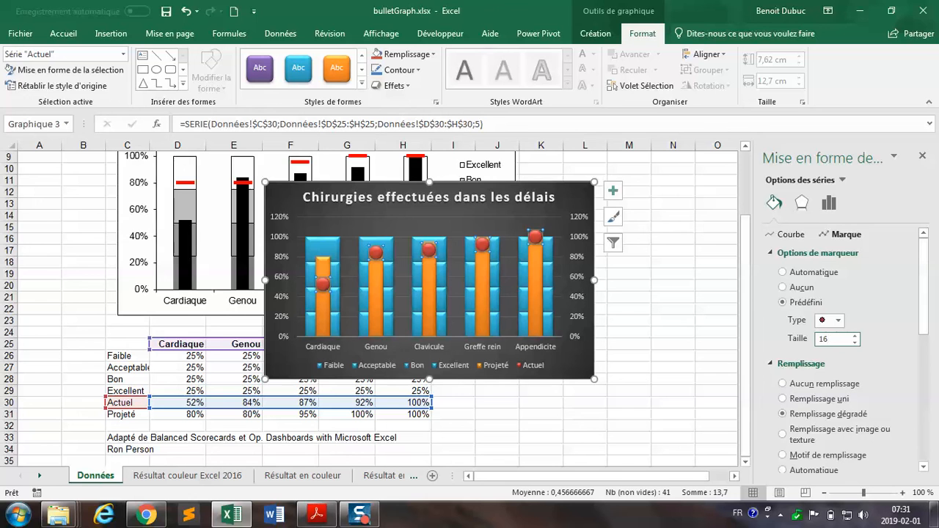
# Set the primary vertical axis major unit to 0,25, using the chart on the Résultat couleur Excel 2016 sheet as reference
pyautogui.click(280, 220)
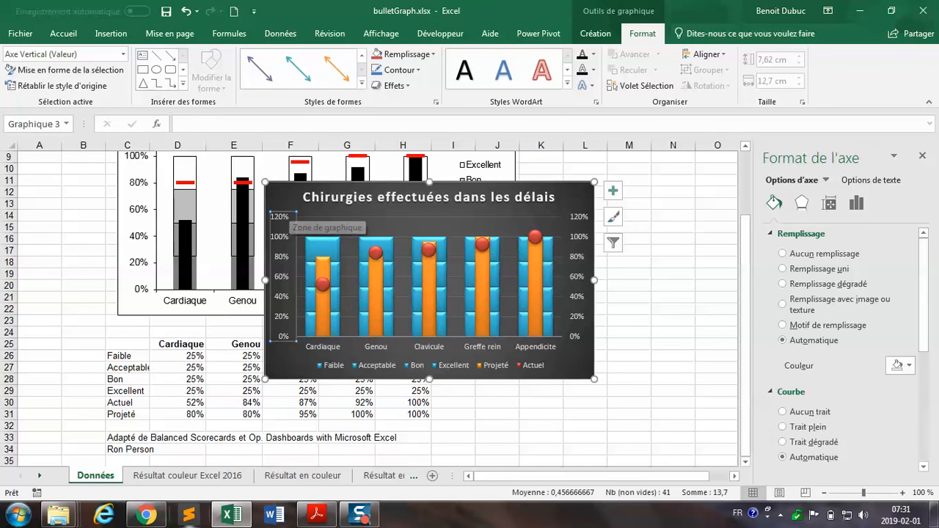
pyautogui.click(197, 478)
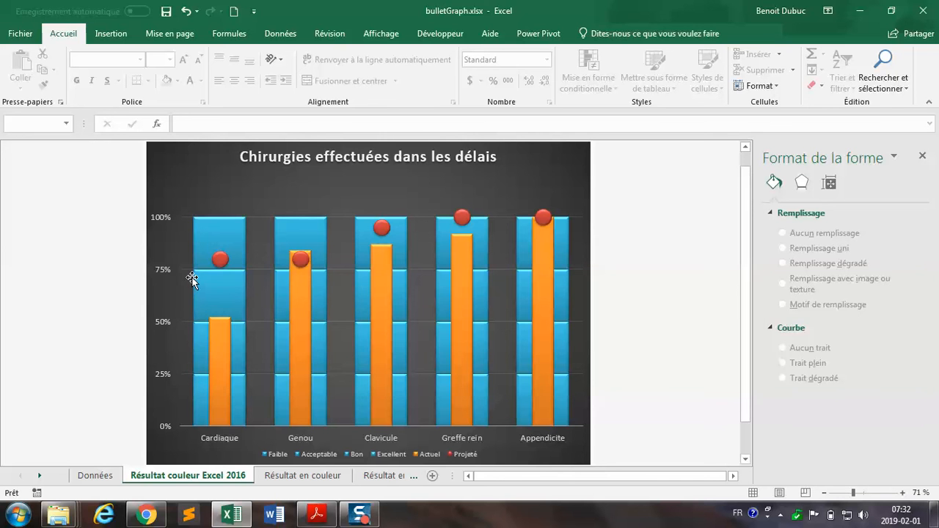
pyautogui.click(95, 476)
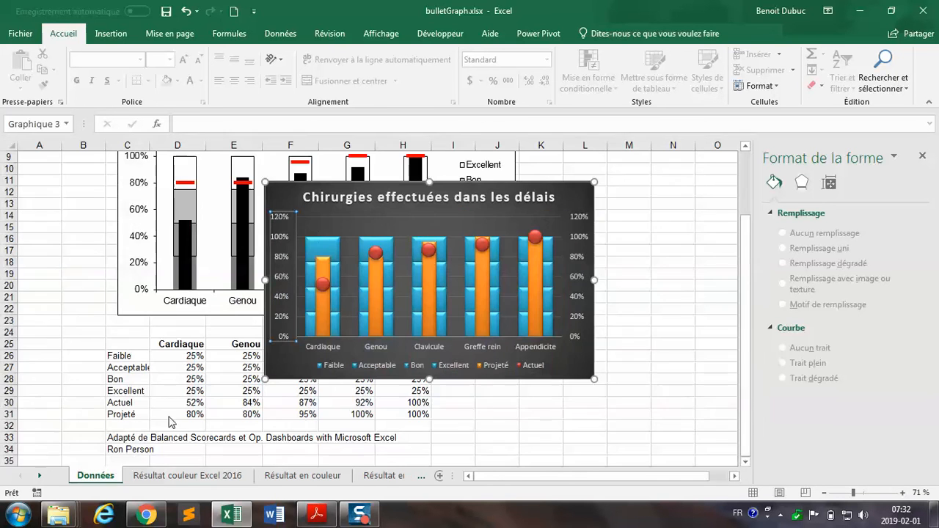
pyautogui.click(291, 247)
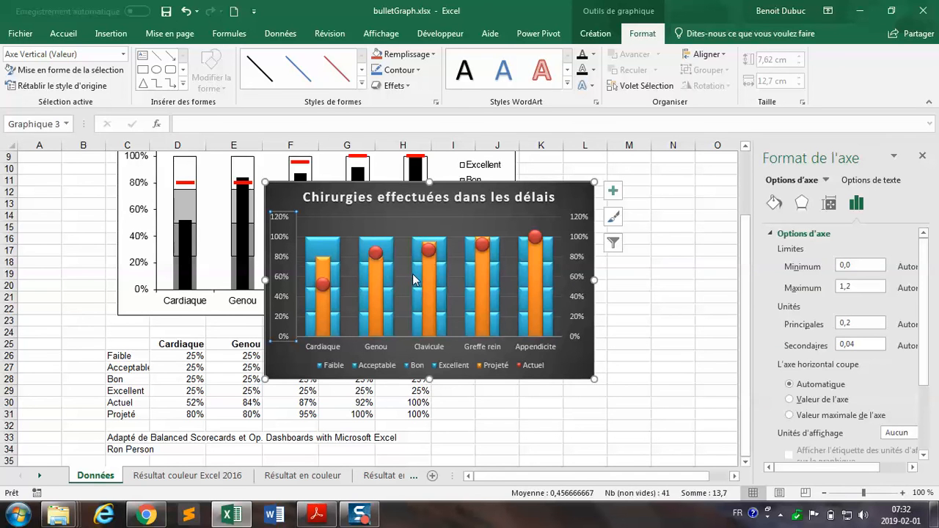
pyautogui.rightClick(287, 242)
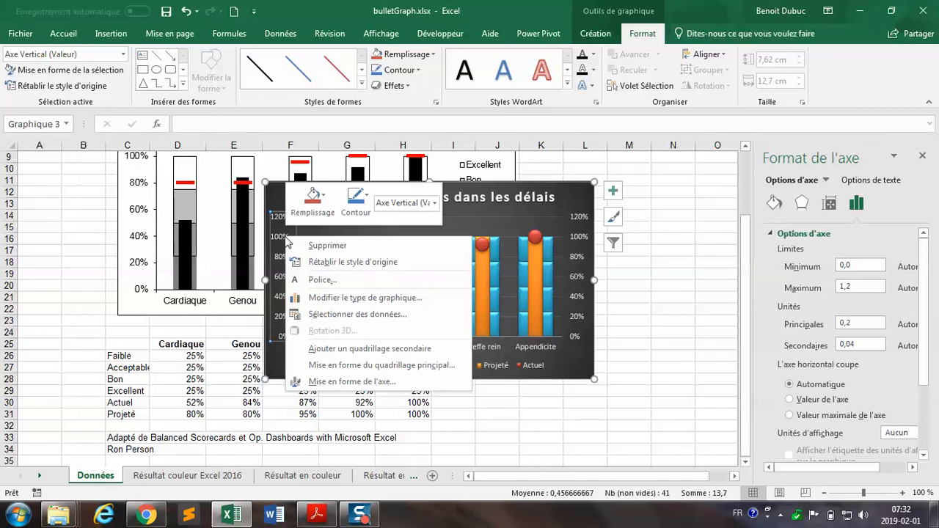
pyautogui.click(350, 382)
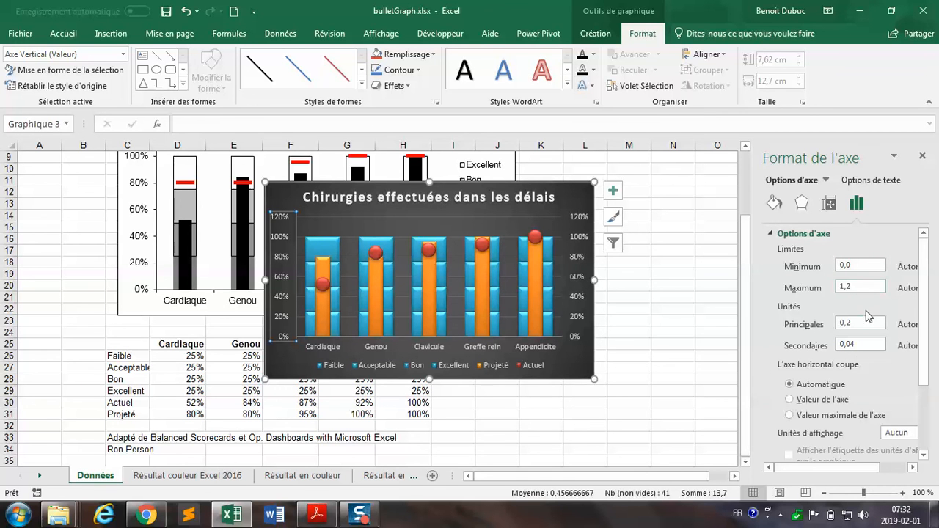
pyautogui.click(869, 322)
pyautogui.write('5')
# Set the primary vertical axis maximum to 1,2 and its minimum to 0,0
pyautogui.click(865, 286)
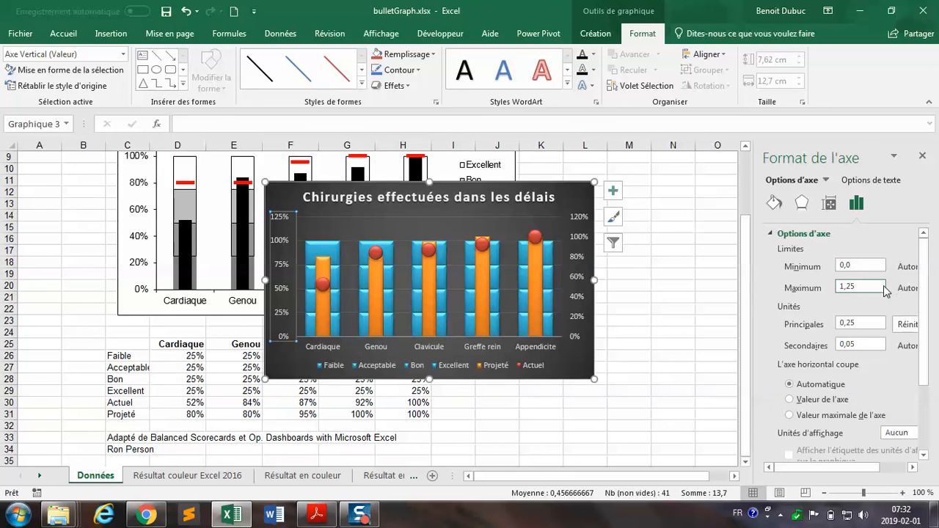
pyautogui.press('BackSpace')
pyautogui.press('Return')
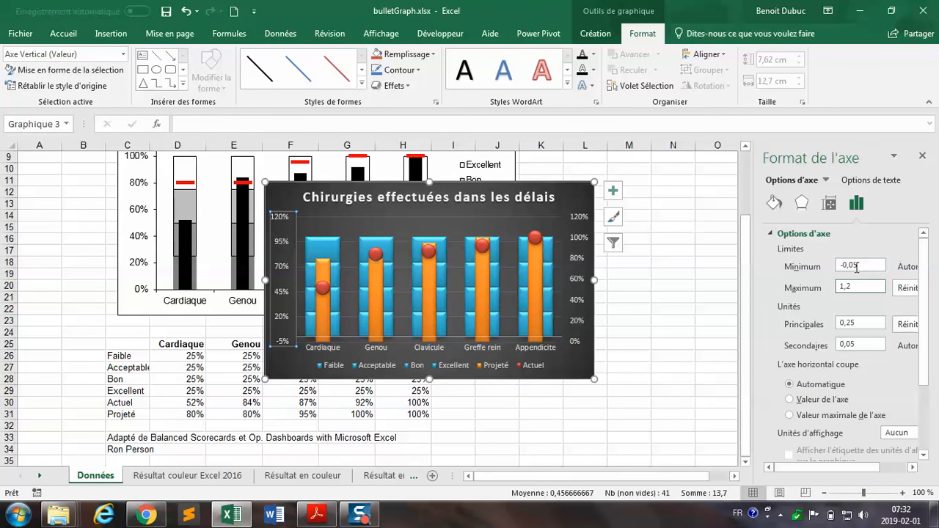
pyautogui.moveTo(869, 266); pyautogui.dragTo(822, 263)
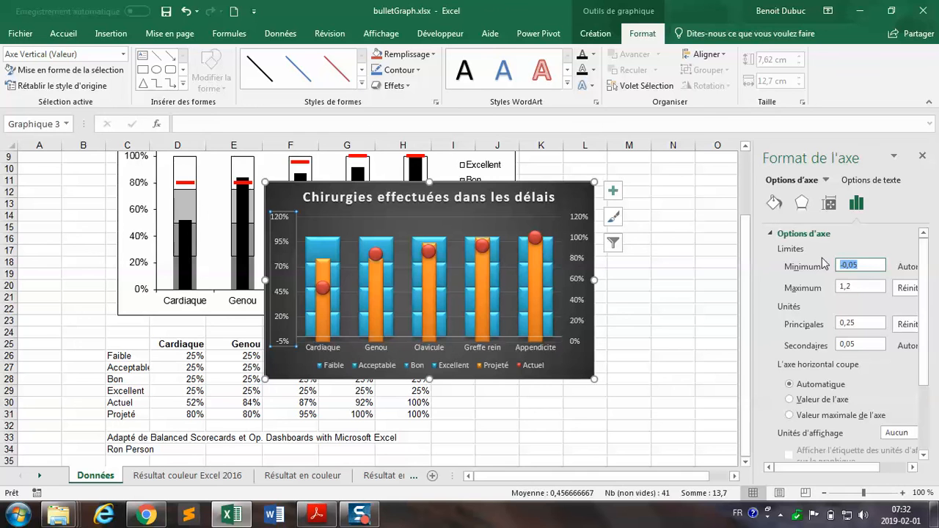
pyautogui.write('0,0')
pyautogui.press('Return')
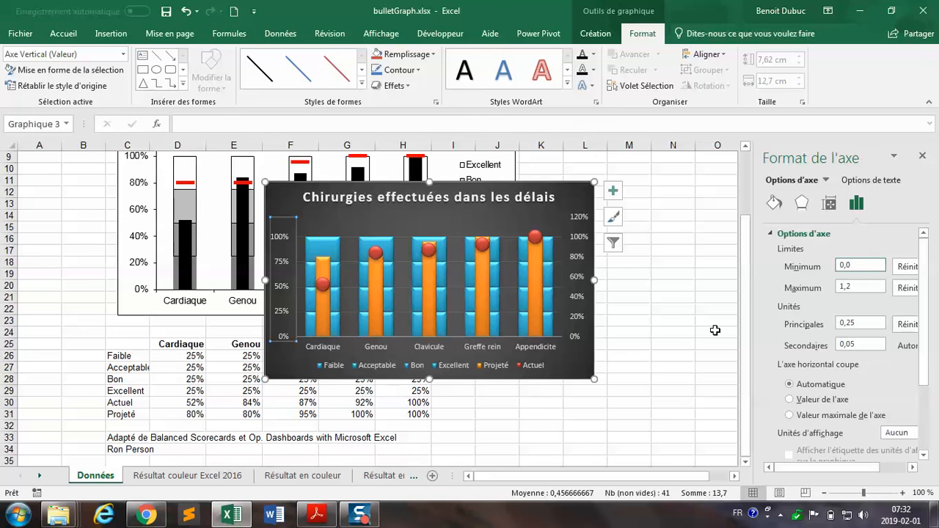
# Delete the chart's secondary vertical axis and enlarge the chart to about 9,47 cm high by 15,92 cm wide
pyautogui.click(576, 264)
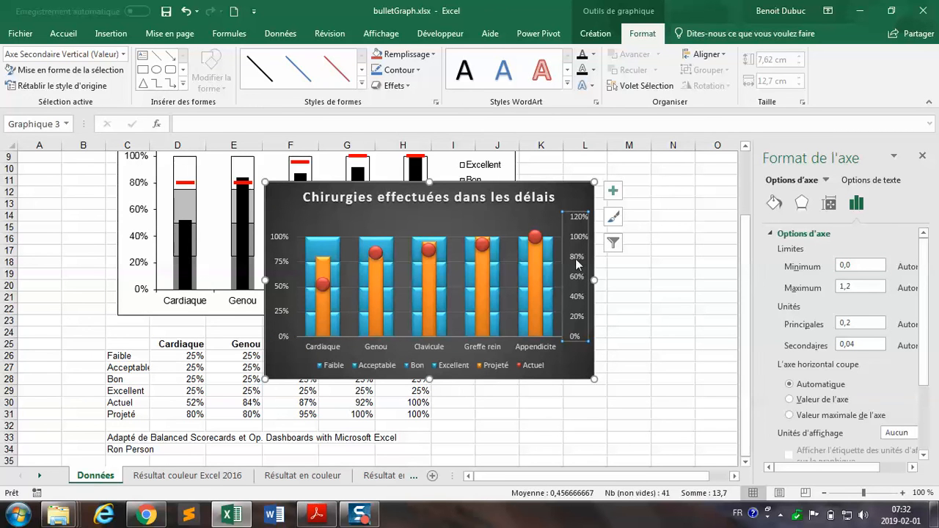
pyautogui.rightClick(577, 265)
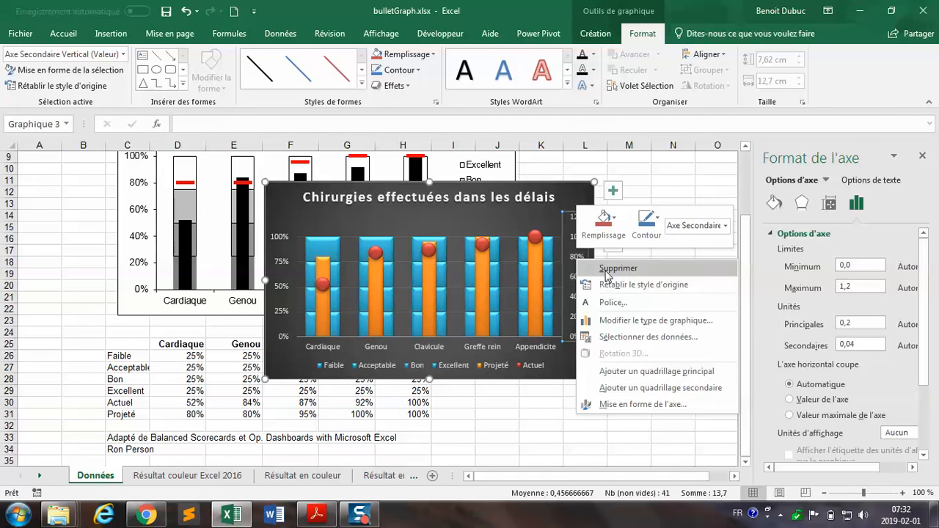
pyautogui.click(606, 269)
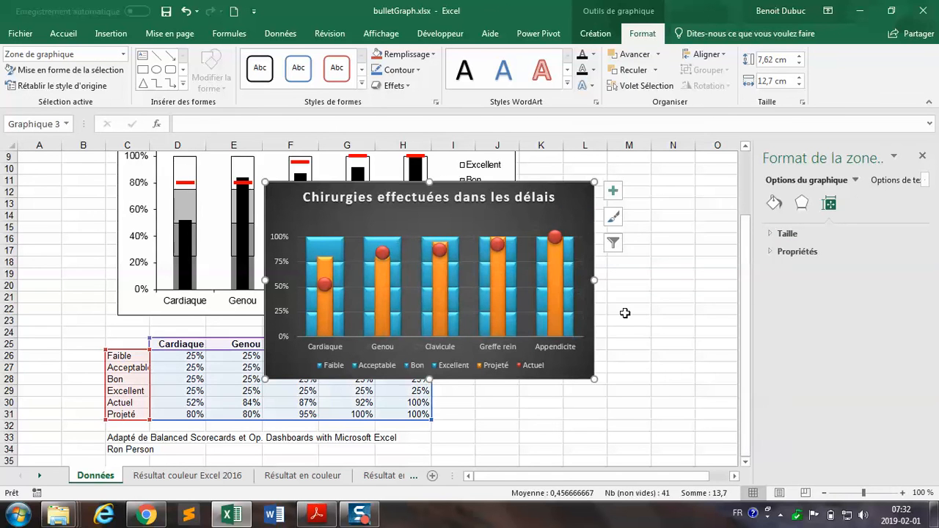
pyautogui.moveTo(594, 380); pyautogui.dragTo(682, 420)
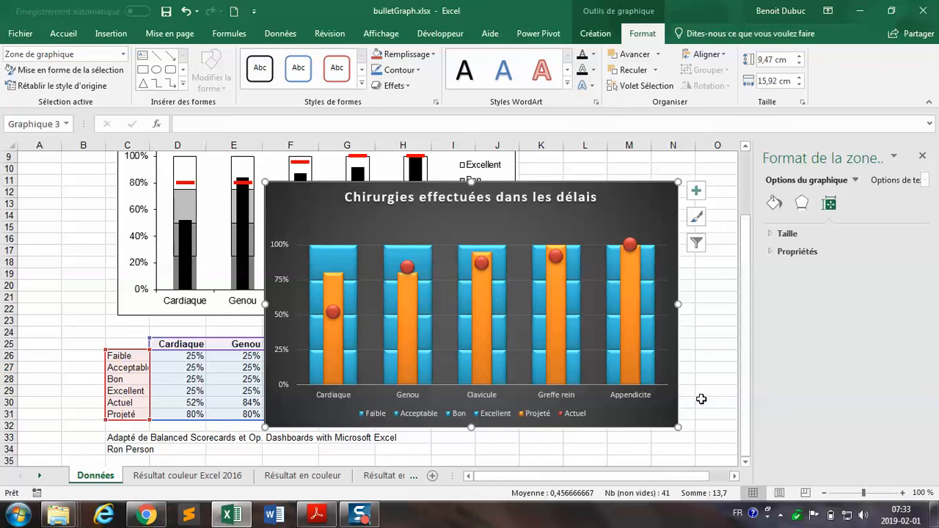